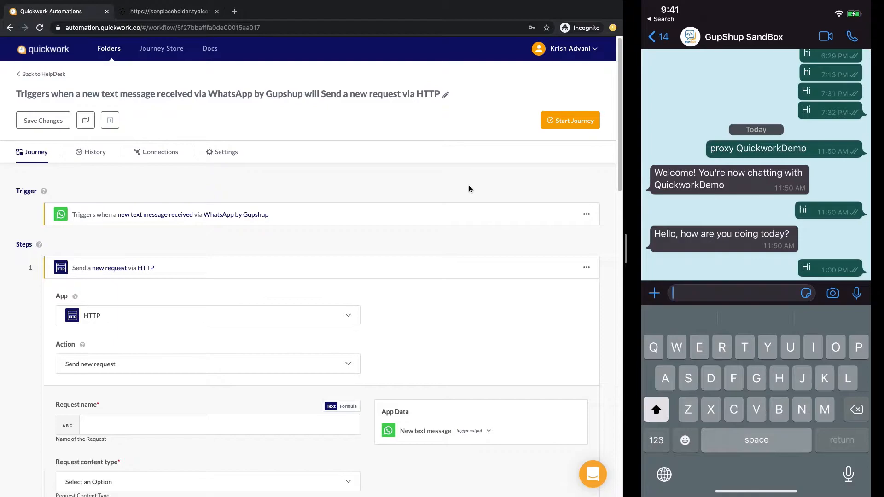
# Step: Switch to the JSONPlaceholder posts list in the browser
pyautogui.click(174, 12)
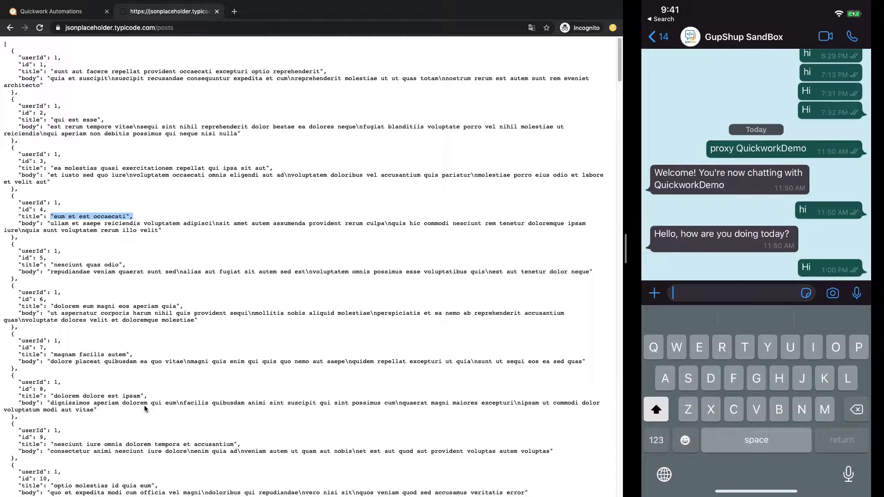
# Step: Review the posts' userId, id, title and body fields, then return to the Quickwork journey
pyautogui.scroll(-4, 144, 408)
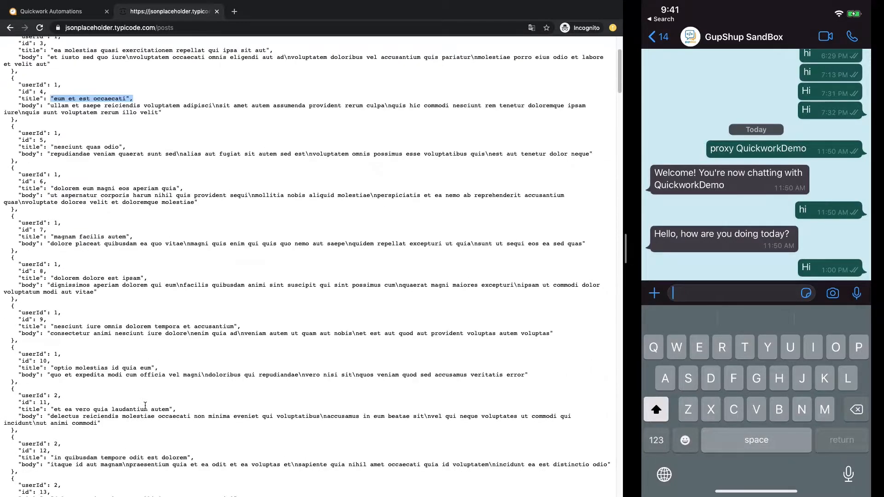
pyautogui.scroll(4, 140, 414)
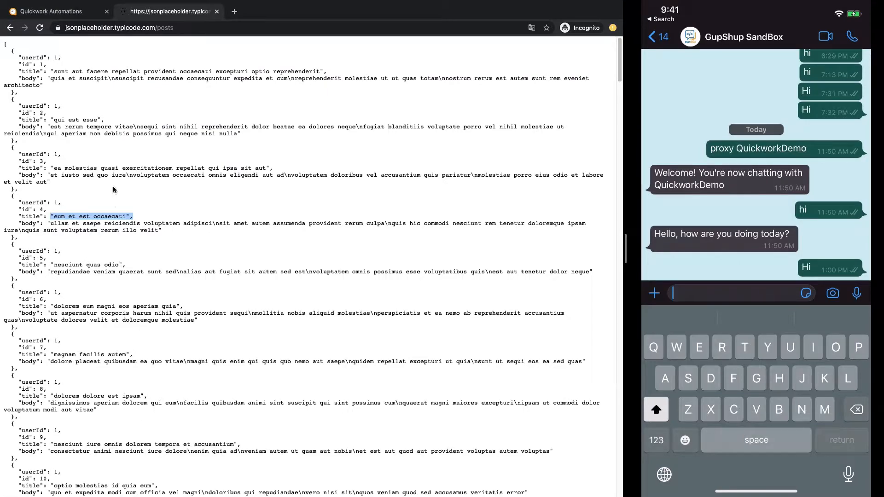
pyautogui.click(110, 86)
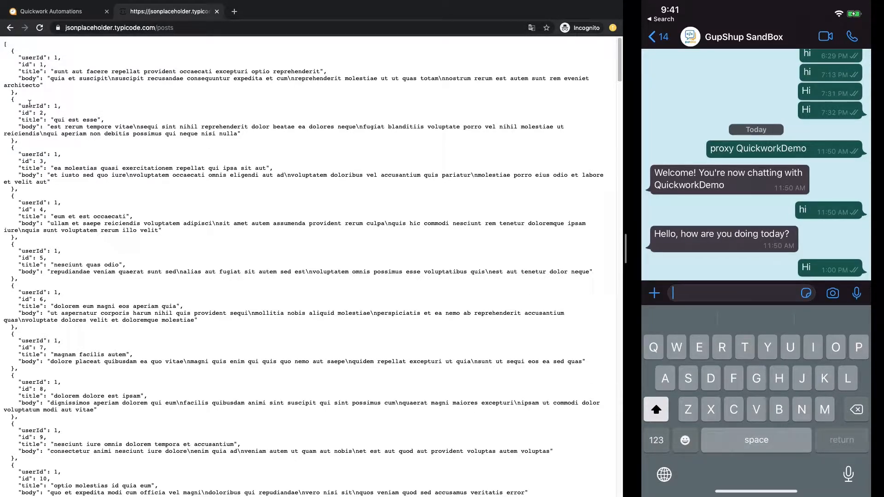
pyautogui.moveTo(19, 116); pyautogui.dragTo(101, 119)
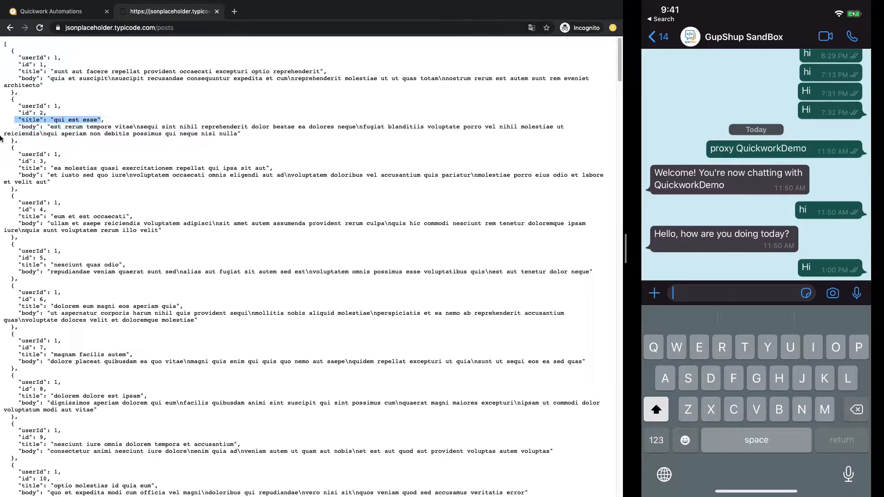
pyautogui.scroll(2, 51, 117)
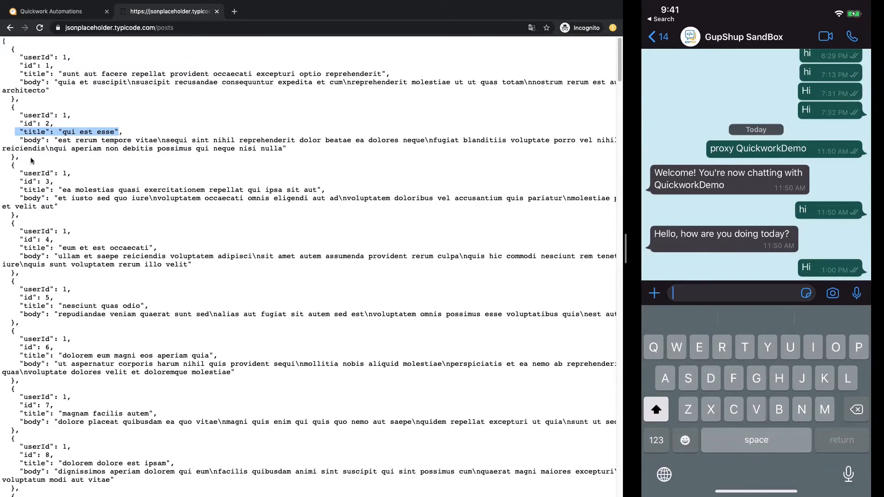
pyautogui.click(11, 132)
pyautogui.scroll(-2, 11, 133)
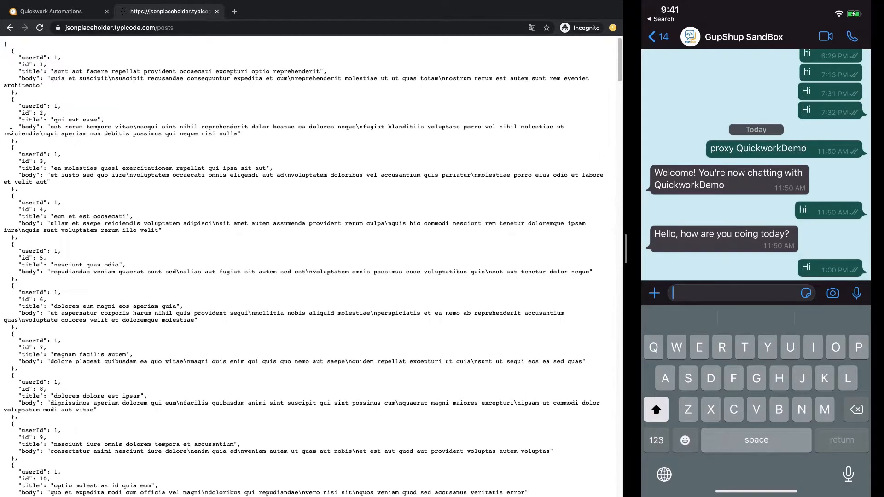
pyautogui.scroll(2, 29, 180)
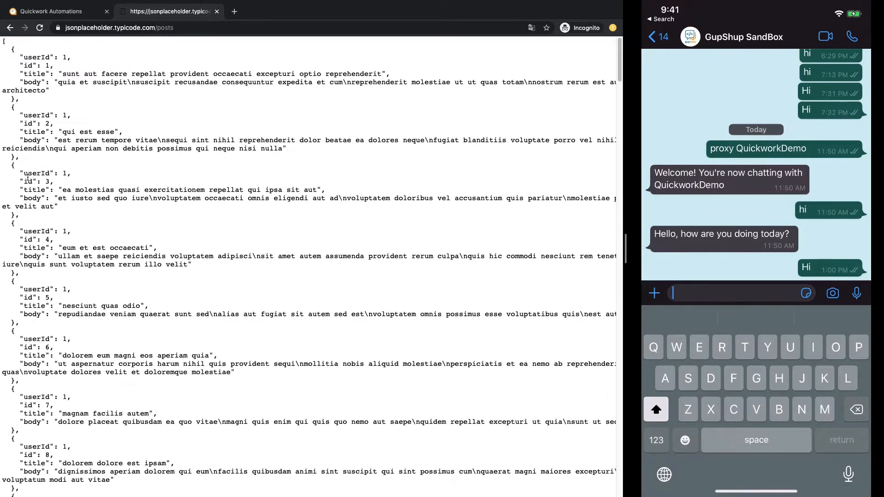
pyautogui.scroll(-1, 27, 177)
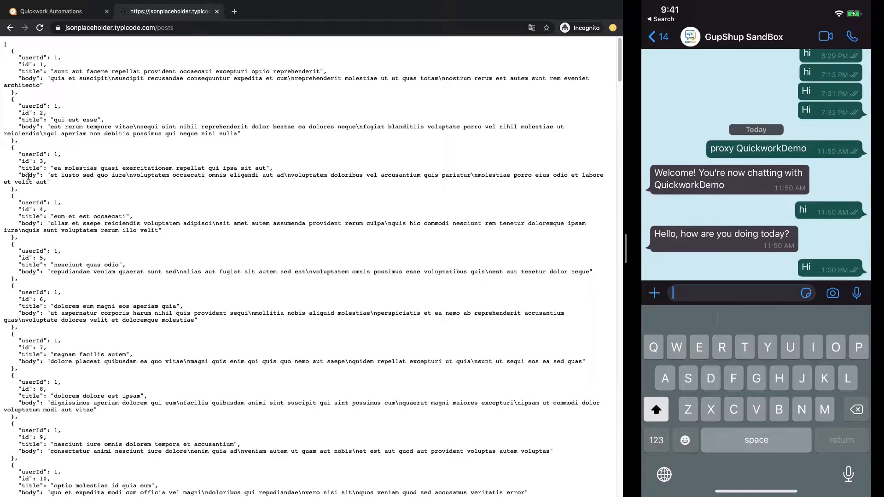
pyautogui.click(56, 10)
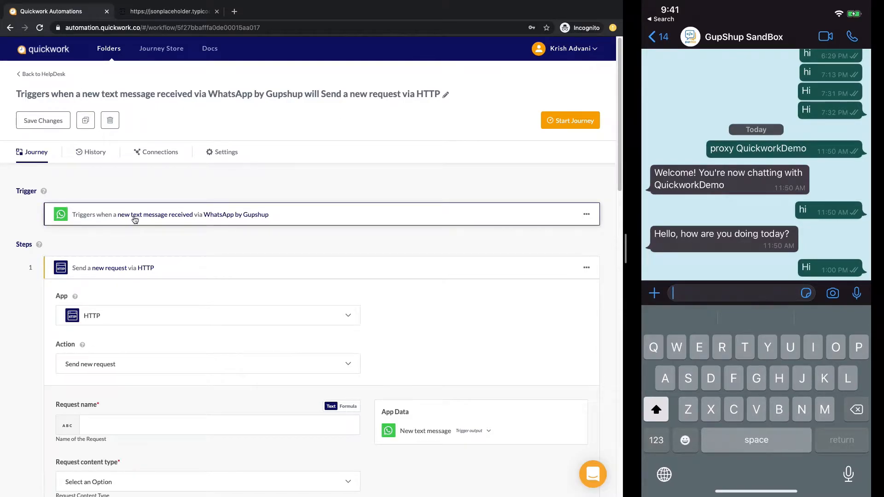
# Step: Enter 'Get all posts from blog' as the HTTP step's Request name
pyautogui.moveTo(664, 211)
pyautogui.scroll(-3, 252, 206)
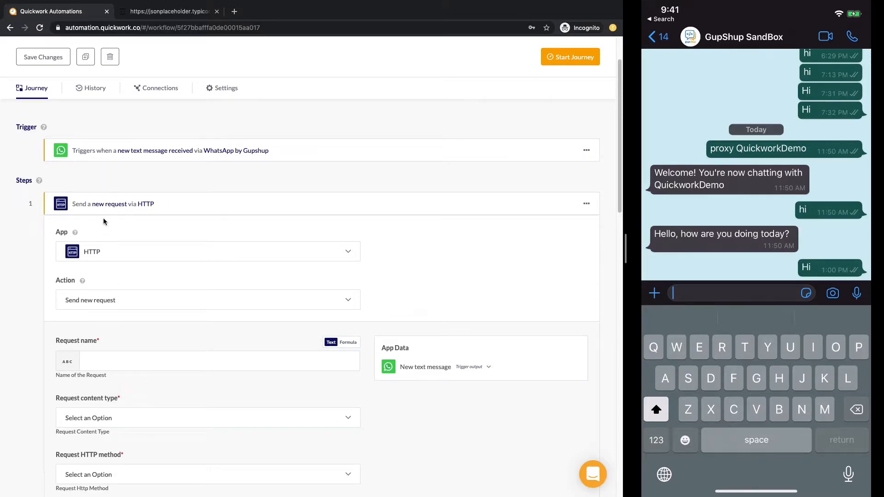
pyautogui.click(136, 203)
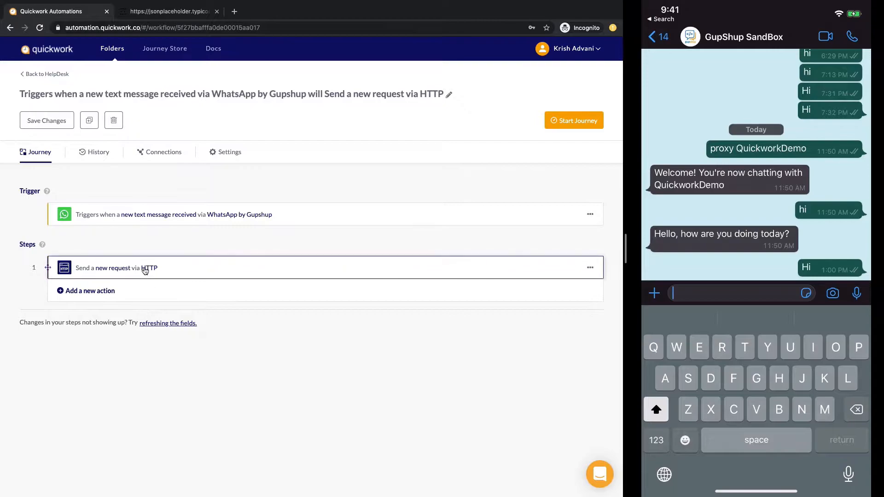
pyautogui.click(145, 270)
pyautogui.scroll(-2, 107, 333)
pyautogui.click(107, 334)
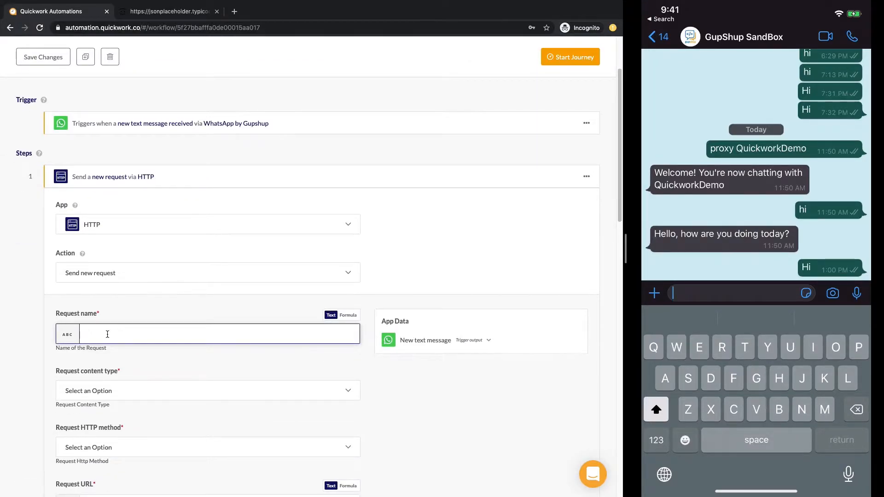
pyautogui.write('Get all post')
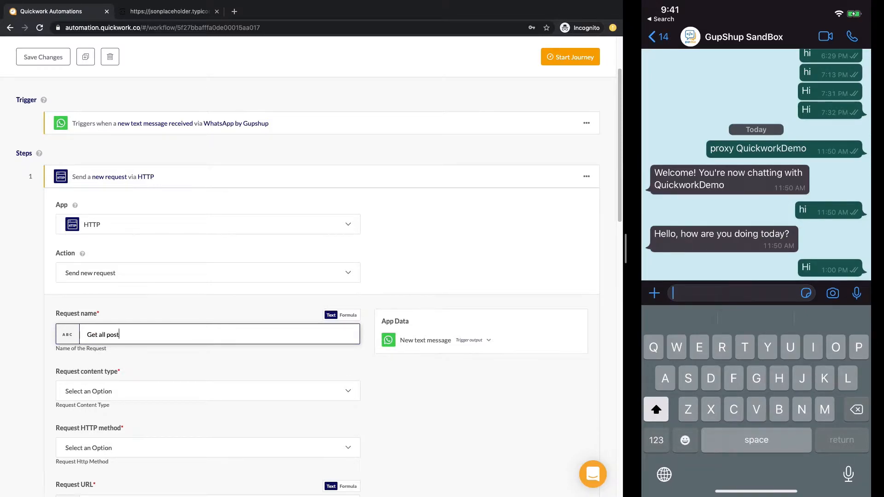
pyautogui.write('s from blog')
pyautogui.scroll(-1, 118, 290)
pyautogui.click(186, 308)
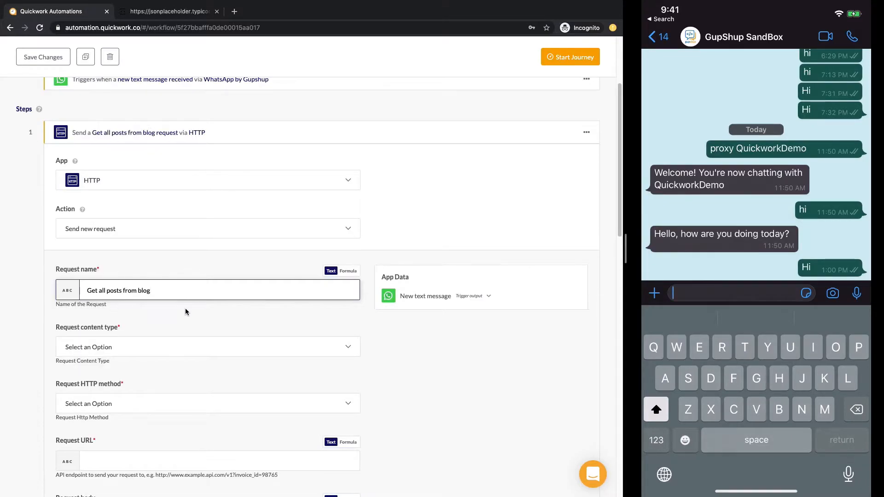
pyautogui.scroll(-1, 185, 308)
pyautogui.scroll(-1, 186, 311)
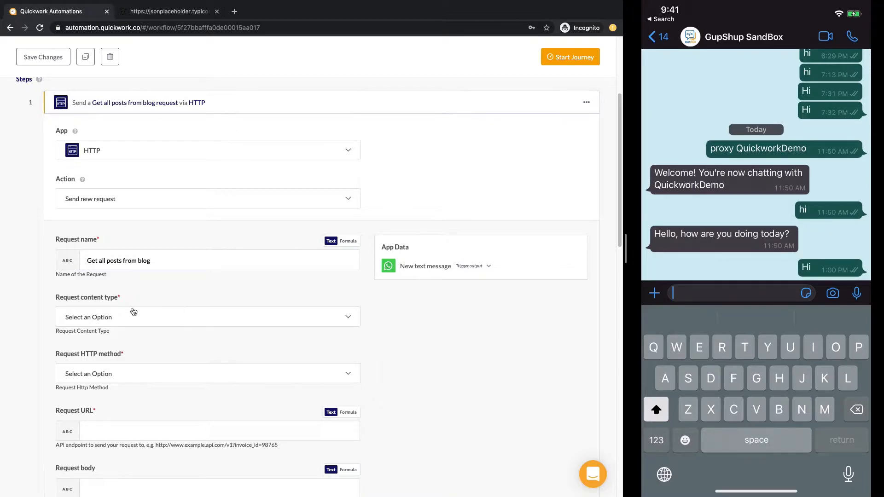
pyautogui.click(118, 315)
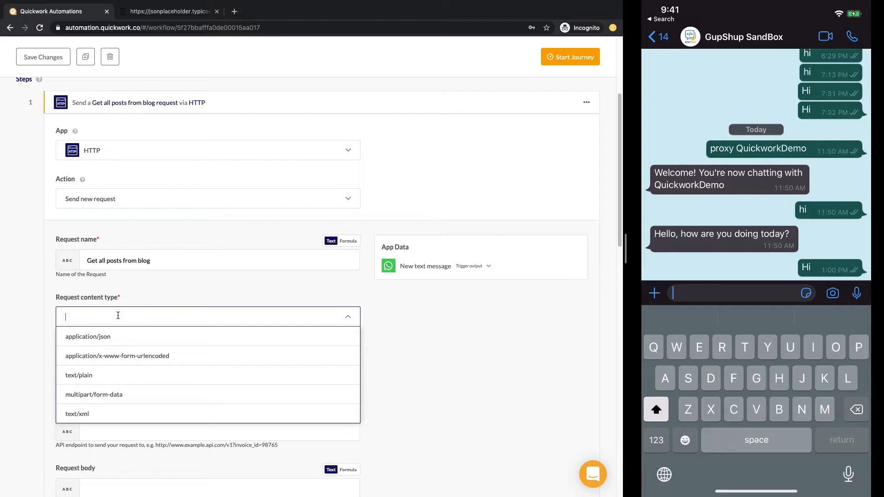
# Step: Set the request content type to application/json and the HTTP method to GET
pyautogui.click(105, 342)
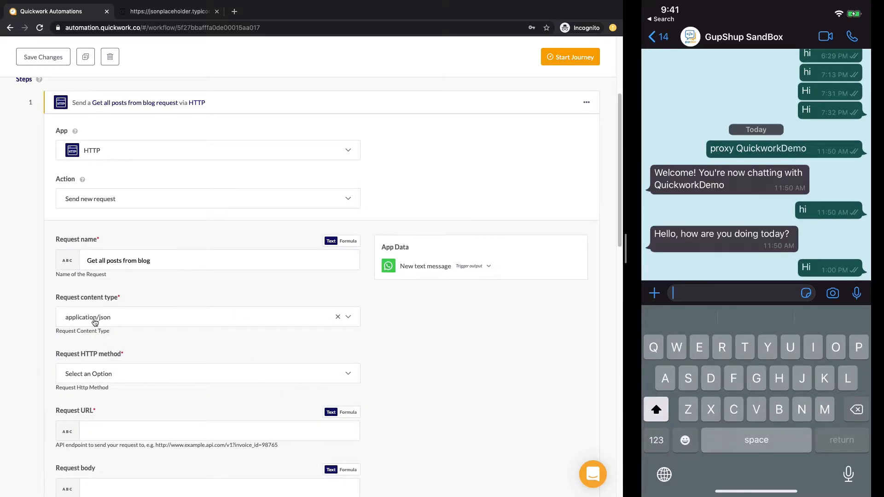
pyautogui.click(94, 321)
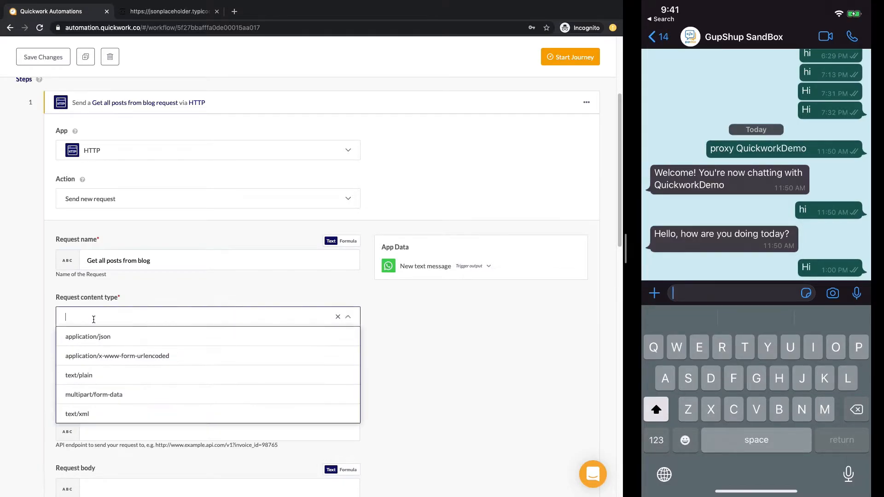
pyautogui.click(98, 343)
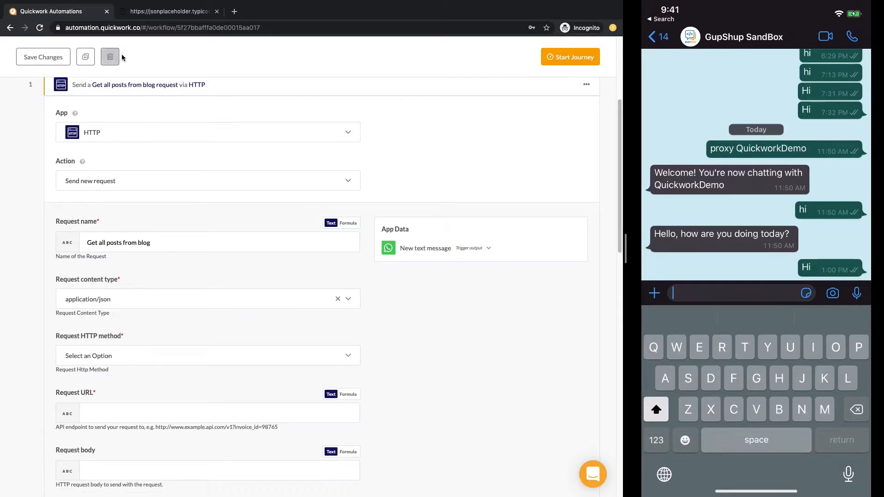
pyautogui.click(160, 17)
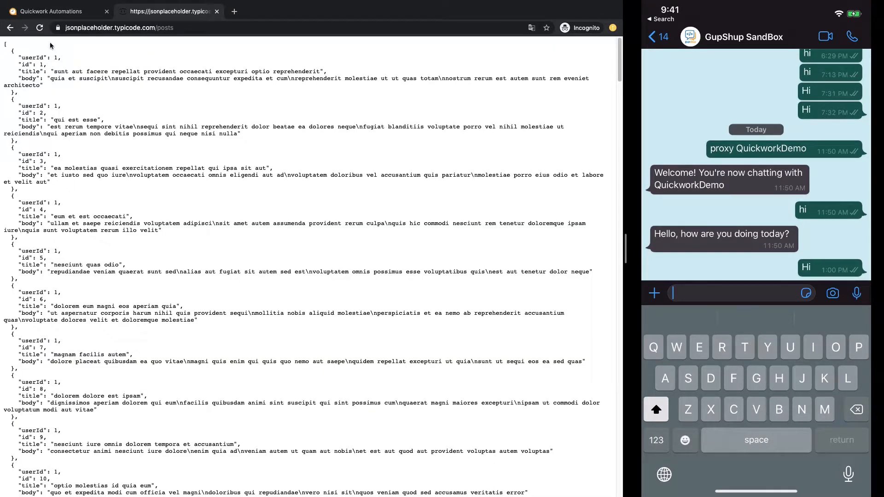
pyautogui.click(46, 13)
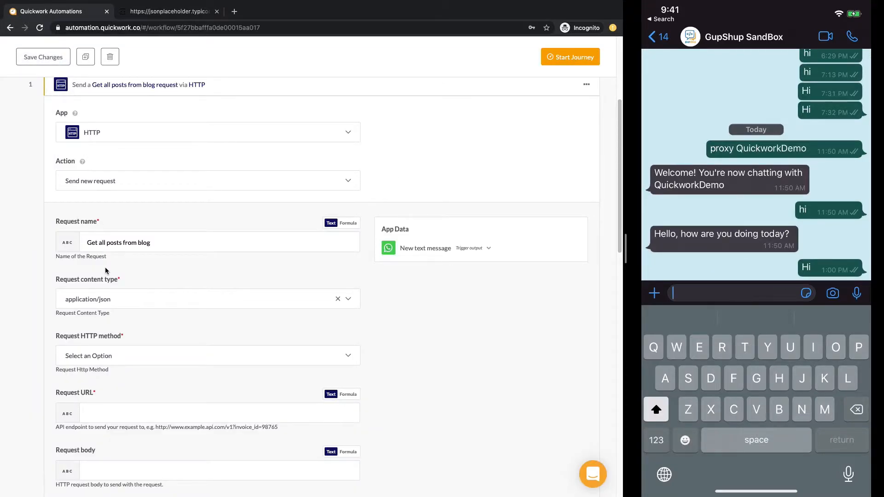
pyautogui.scroll(-3, 106, 276)
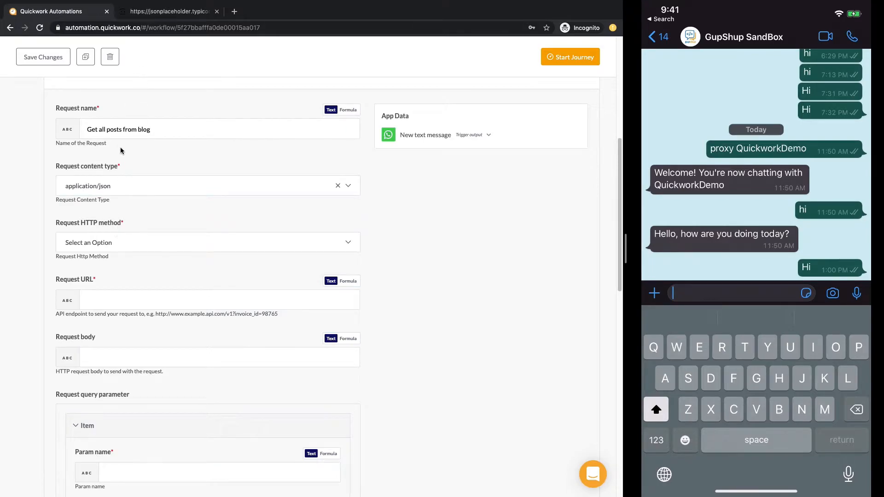
pyautogui.click(95, 248)
pyautogui.click(94, 267)
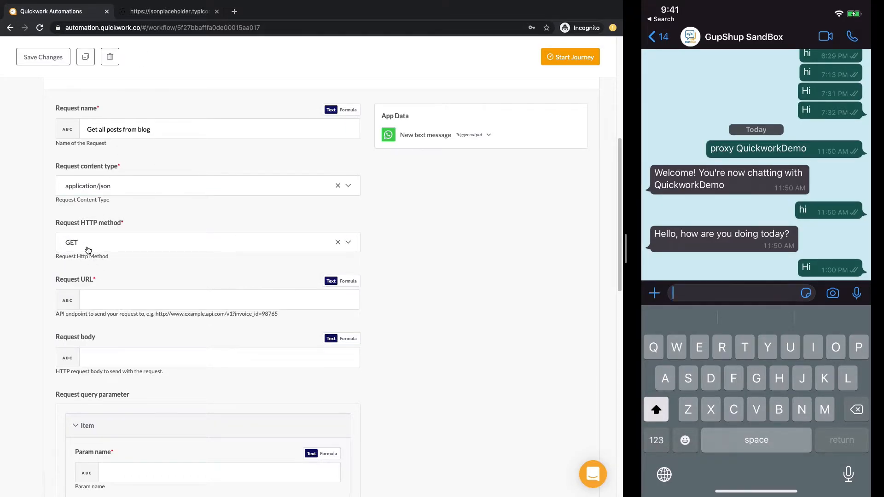
pyautogui.click(162, 13)
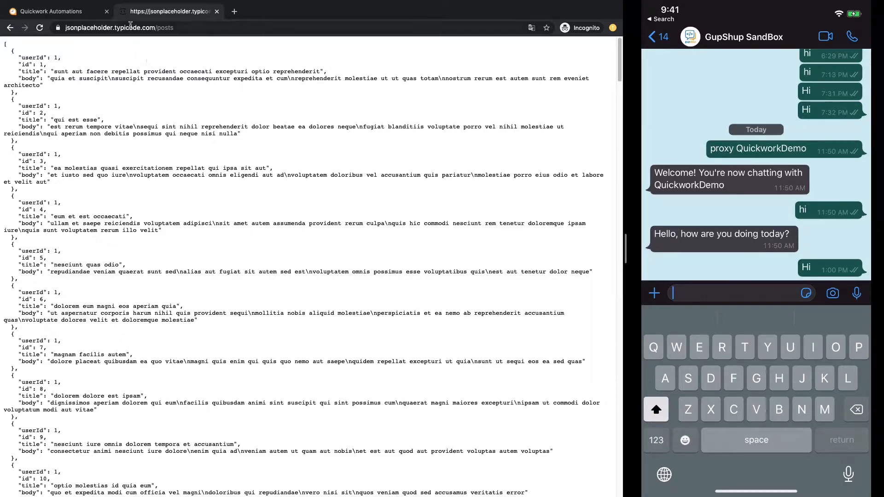
pyautogui.click(62, 28)
pyautogui.hotkey('ctrl', 'c')
pyautogui.click(48, 13)
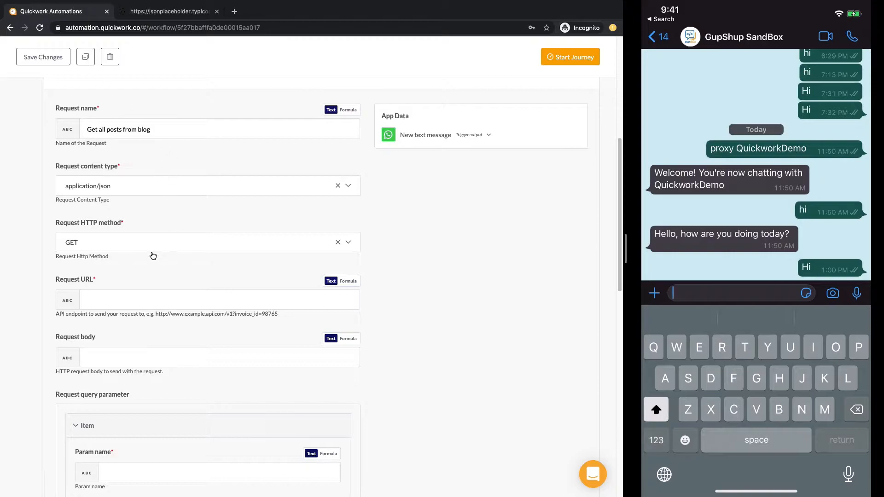
pyautogui.click(135, 302)
pyautogui.hotkey('ctrl', 'v')
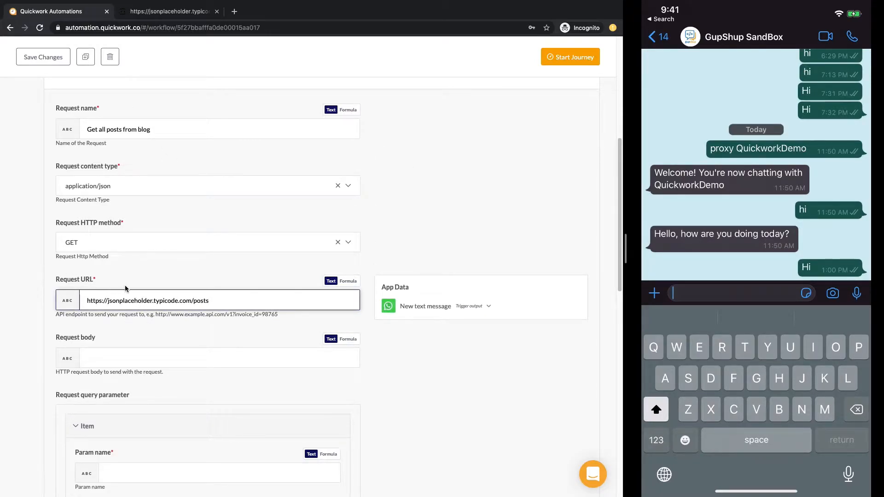
pyautogui.scroll(-3, 132, 287)
pyautogui.click(95, 280)
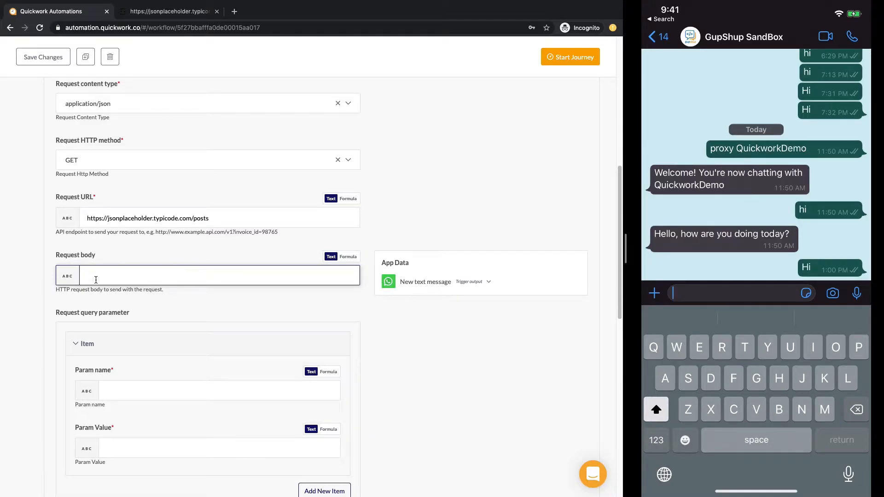
# Step: Insert the message Text into the request body, then remove it again
pyautogui.click(408, 282)
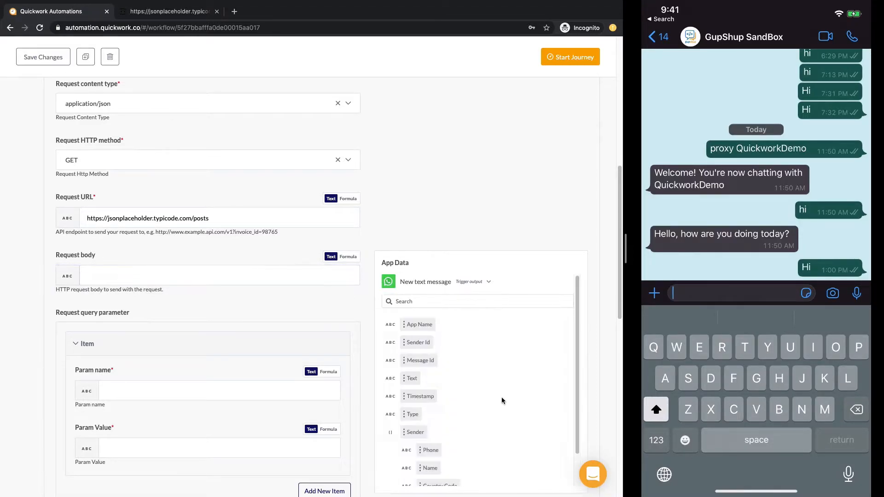
pyautogui.moveTo(412, 378); pyautogui.dragTo(175, 276)
pyautogui.click(180, 277)
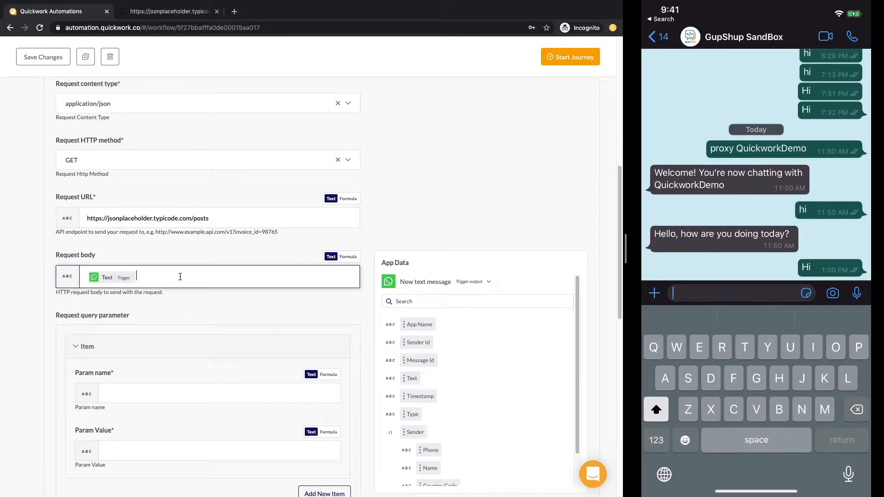
pyautogui.press('BackSpace')
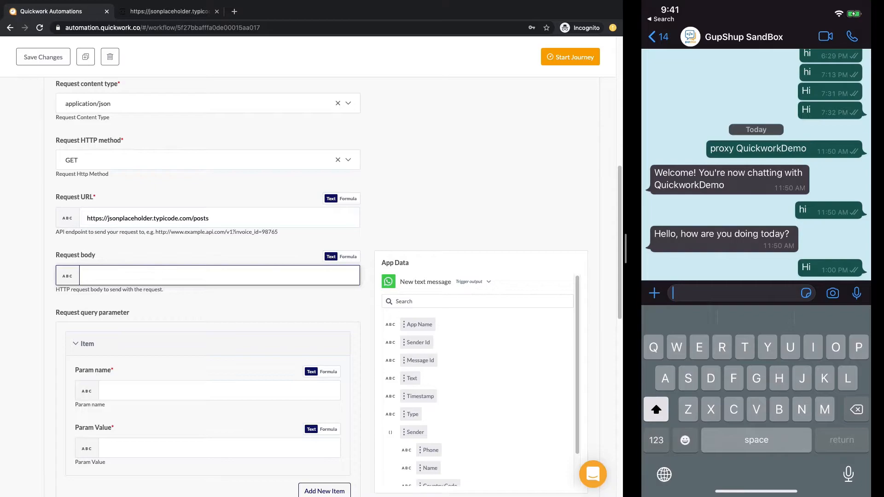
pyautogui.scroll(-3, 180, 276)
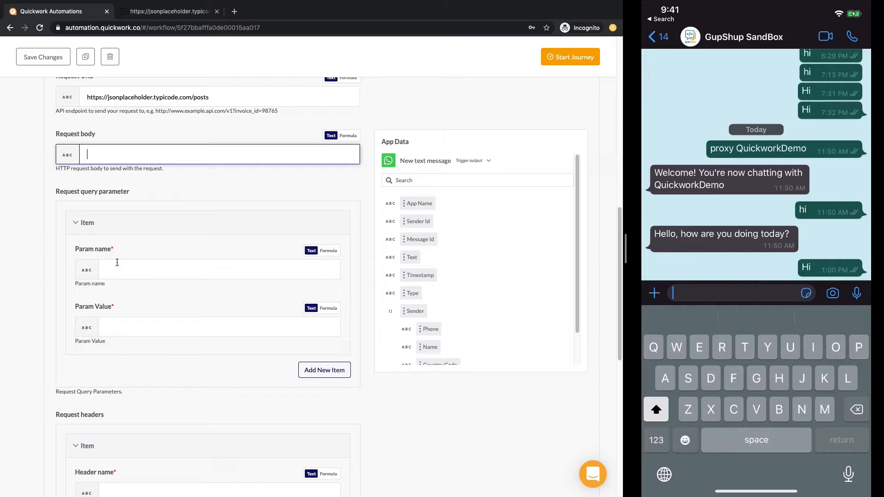
pyautogui.click(167, 270)
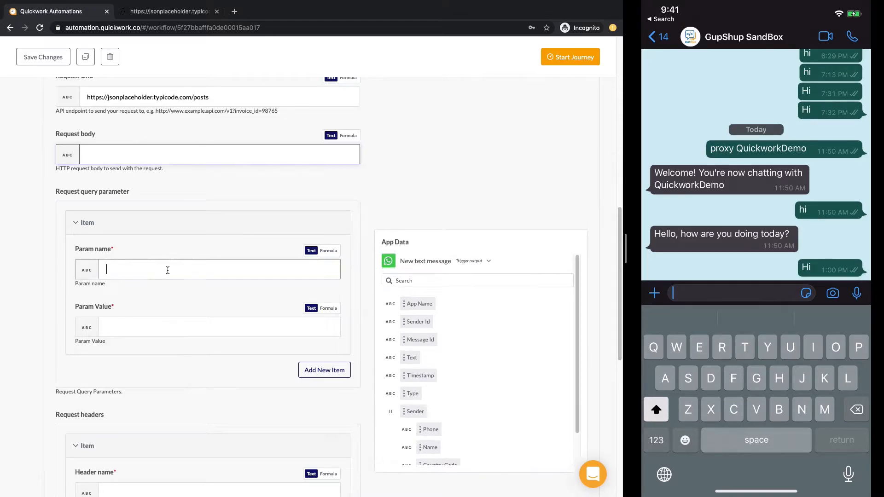
pyautogui.write('api-key')
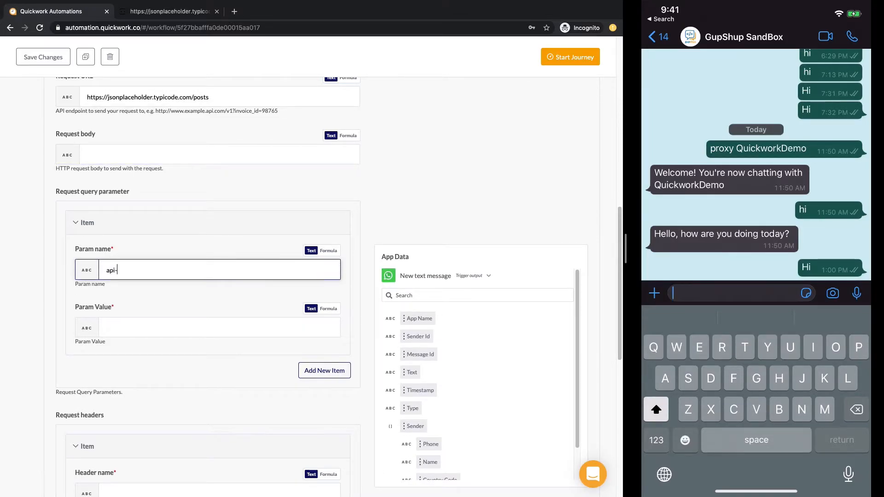
pyautogui.click(142, 322)
pyautogui.write('abcde')
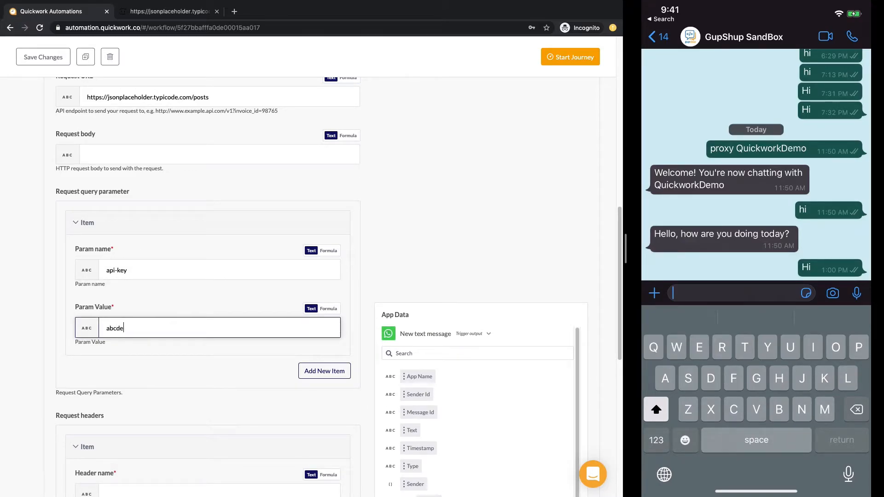
pyautogui.click(324, 371)
pyautogui.scroll(-1, 181, 291)
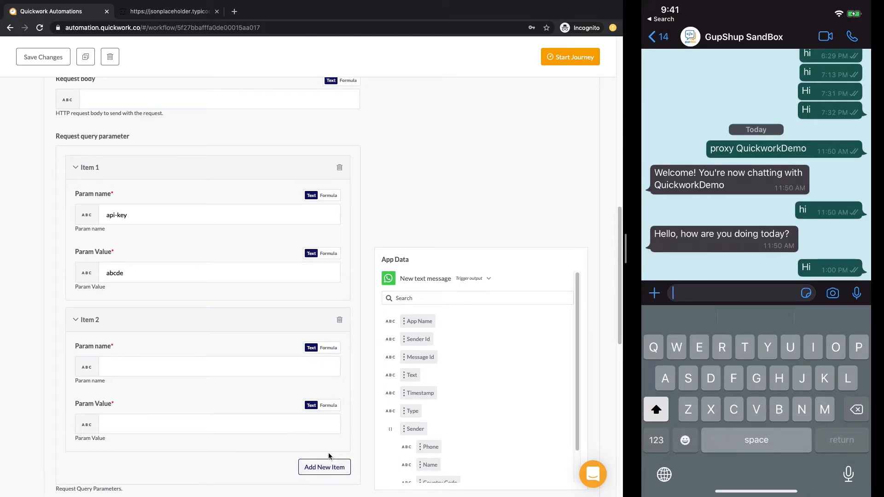
pyautogui.click(344, 320)
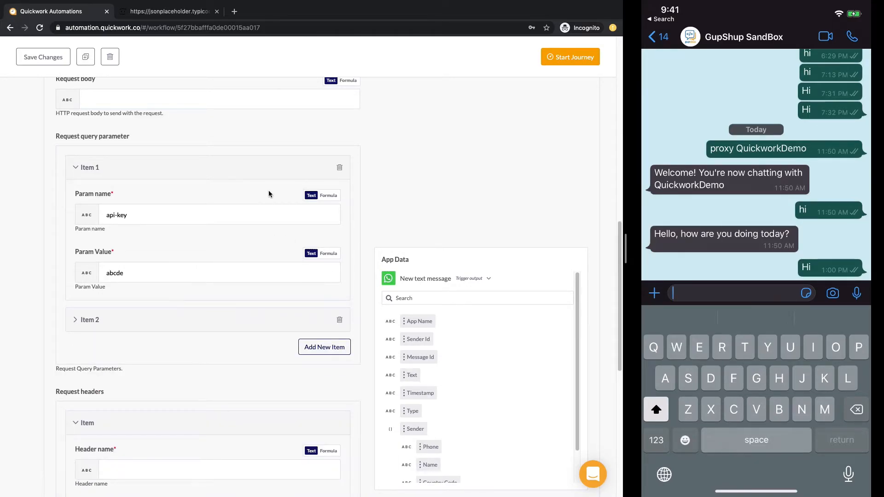
# Step: Delete the query parameter items so no real parameters remain
pyautogui.click(340, 169)
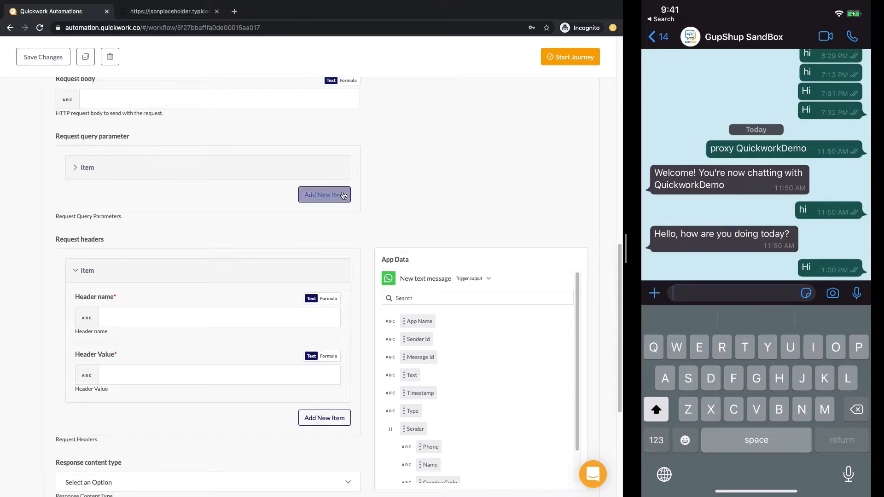
pyautogui.click(319, 166)
pyautogui.scroll(-1, 155, 230)
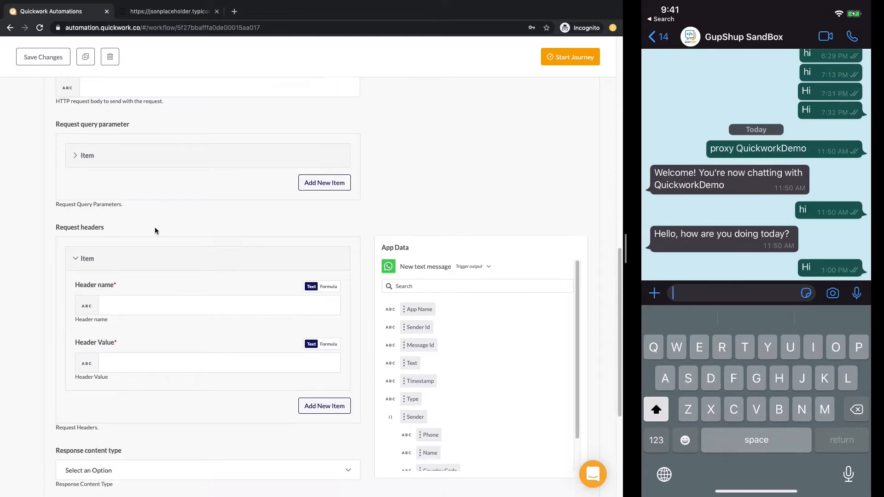
pyautogui.moveTo(56, 202); pyautogui.dragTo(101, 199)
pyautogui.click(117, 280)
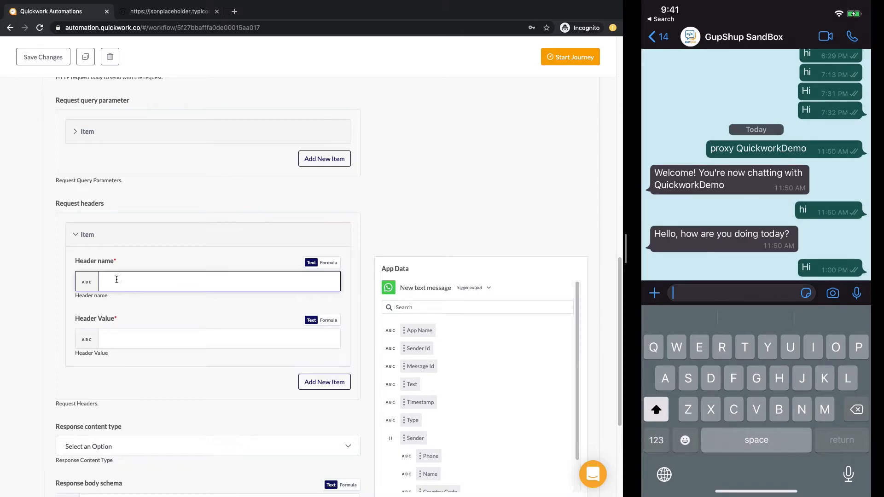
# Step: Choose JSON as the response content type, leaving the request header blank
pyautogui.click(91, 241)
pyautogui.scroll(-1, 91, 236)
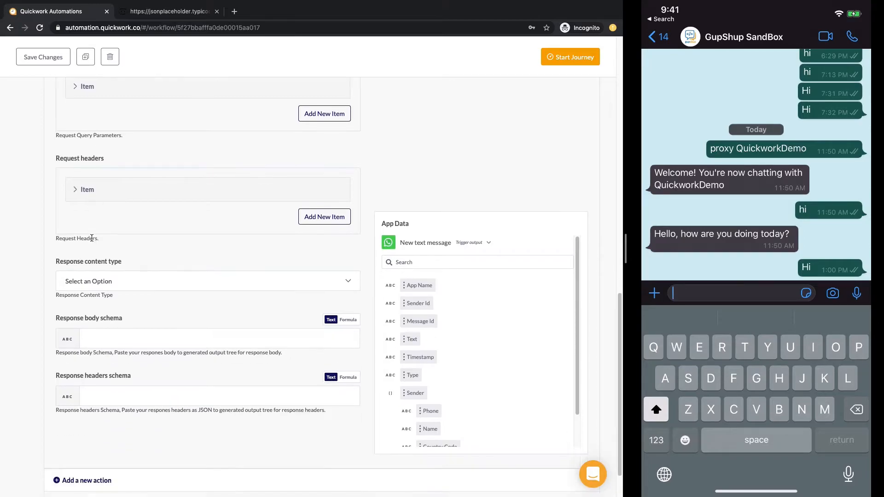
pyautogui.click(109, 286)
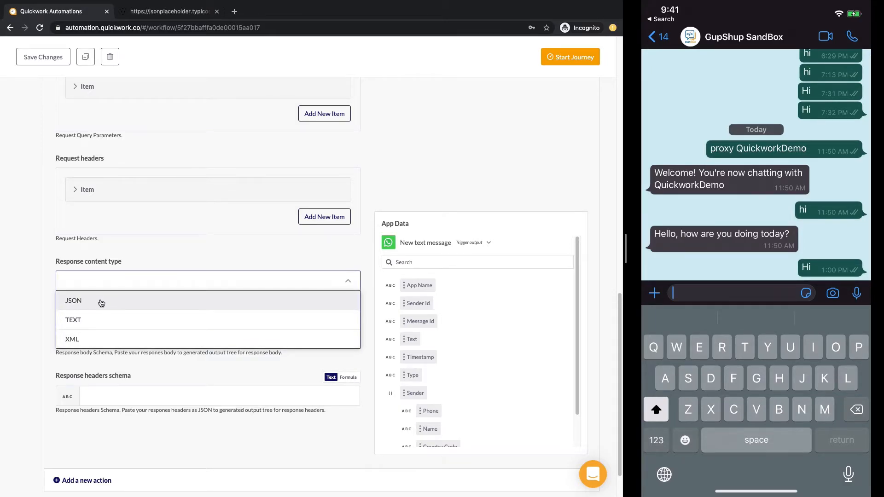
pyautogui.click(101, 303)
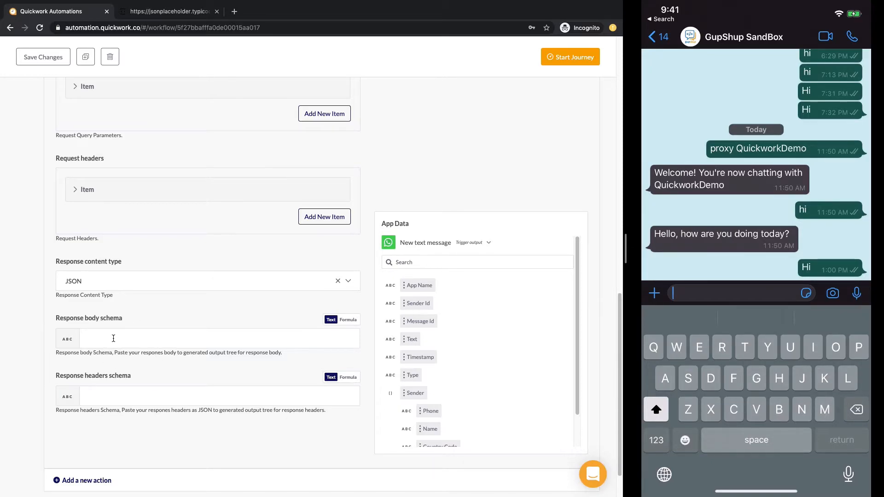
pyautogui.scroll(15, 114, 338)
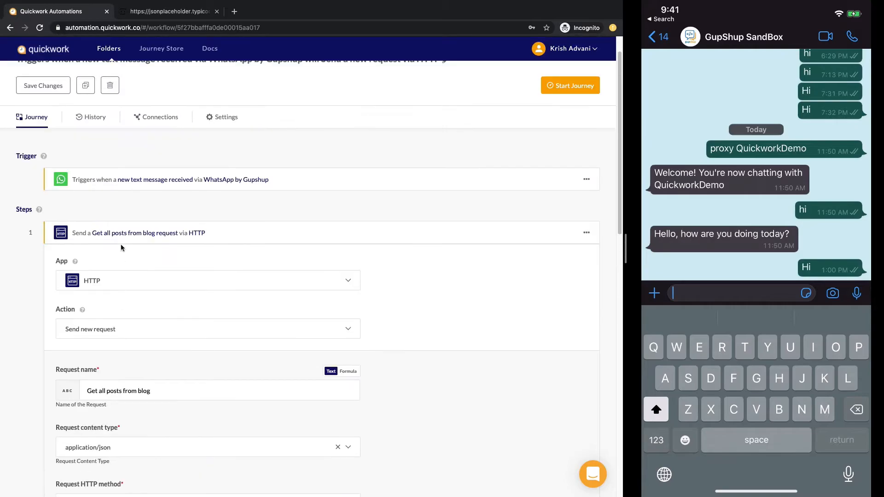
# Step: Save and start the journey, then send 'Hi' from WhatsApp to trigger it
pyautogui.click(70, 235)
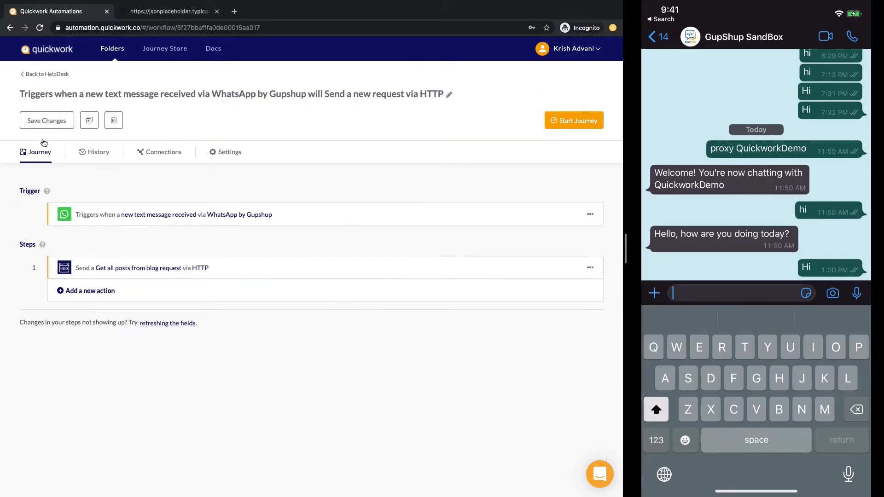
pyautogui.click(46, 120)
pyautogui.click(574, 120)
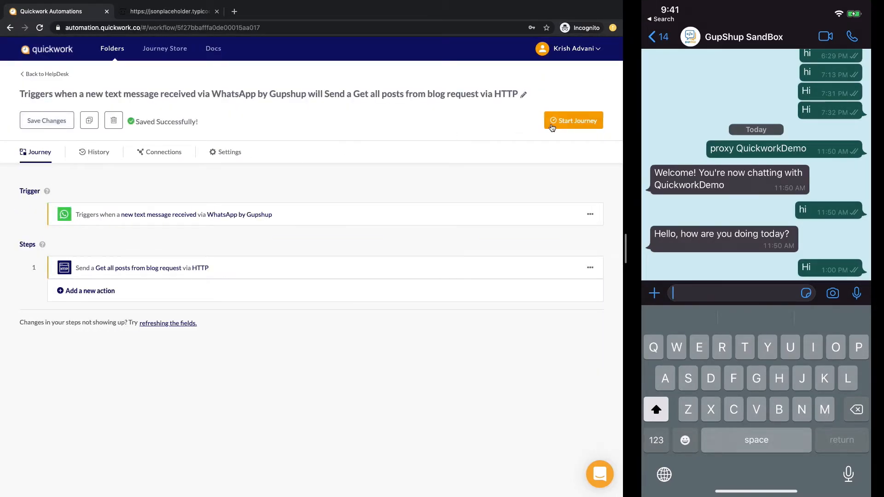
pyautogui.click(703, 300)
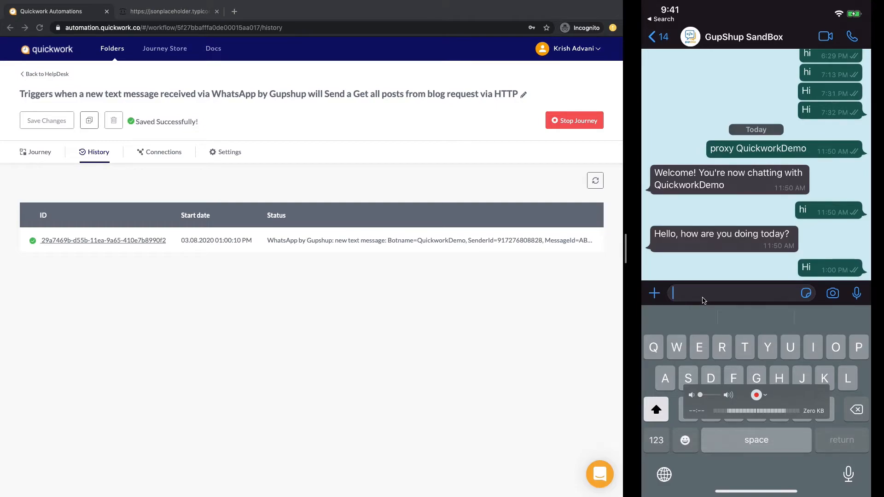
pyautogui.write('Hi')
pyautogui.press('Return')
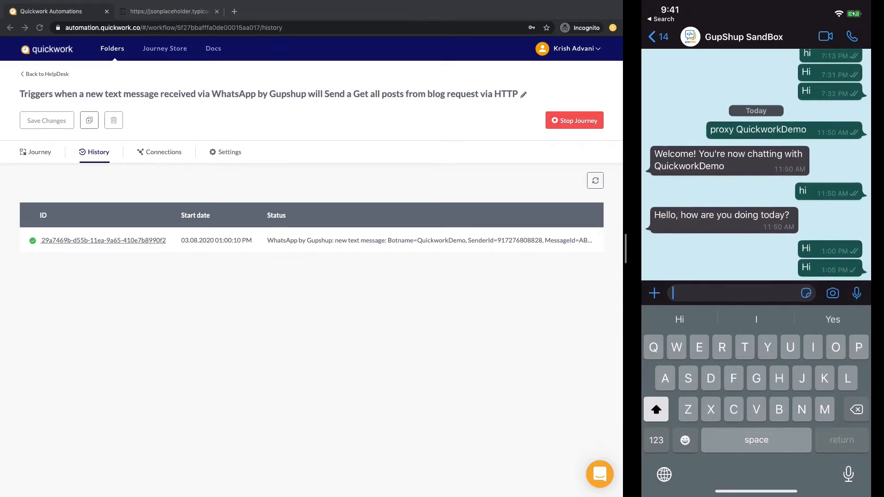
# Step: Open the newest successful run and view the HTTP step's posts output
pyautogui.click(595, 180)
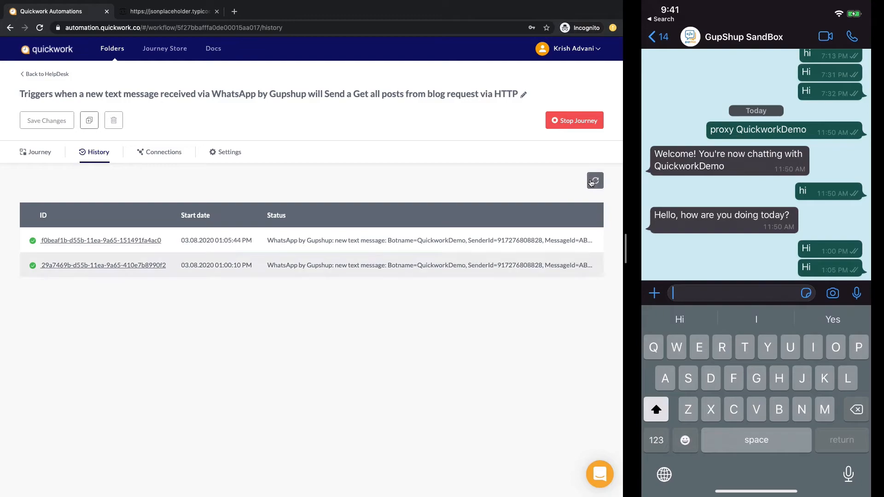
pyautogui.click(240, 244)
pyautogui.click(81, 299)
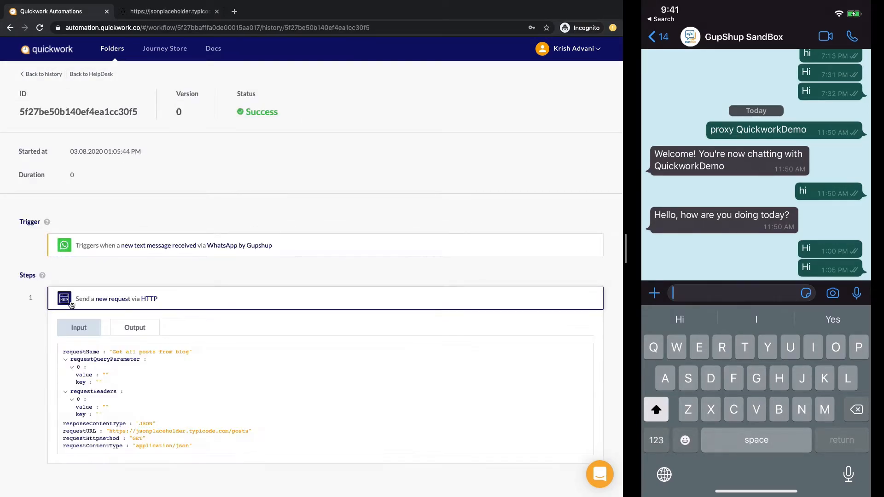
pyautogui.click(136, 322)
pyautogui.scroll(-10, 141, 320)
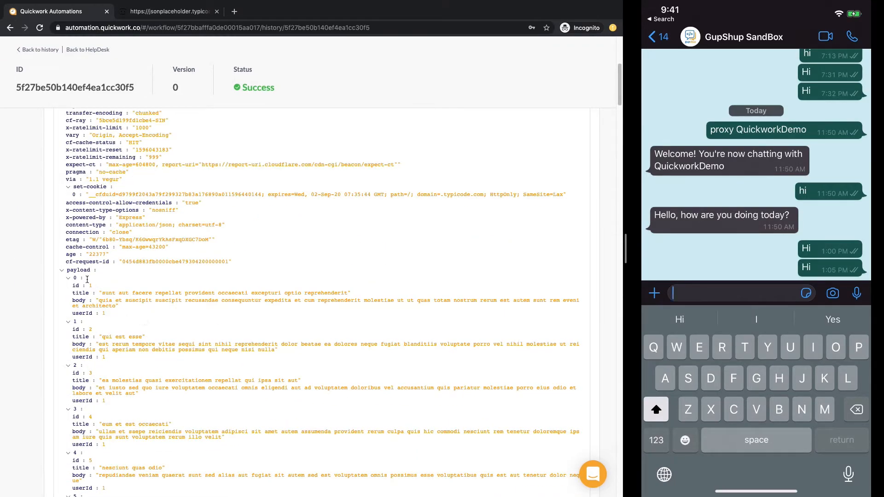
pyautogui.scroll(2, 91, 320)
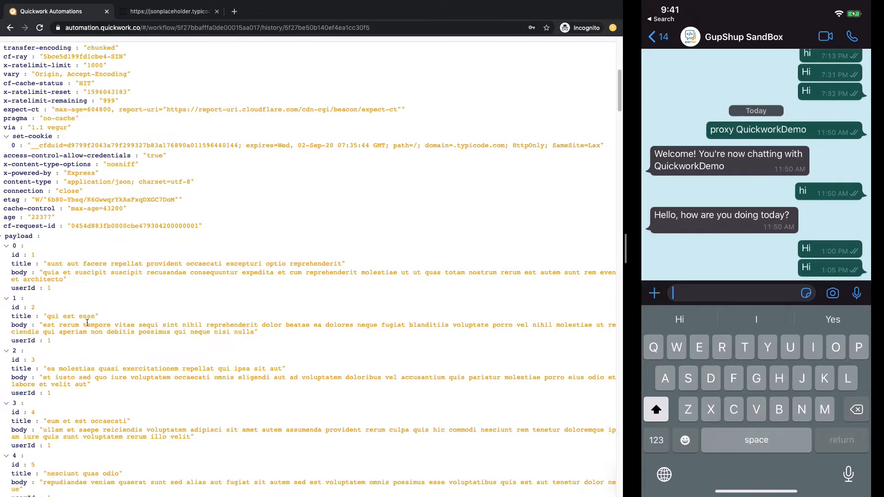
pyautogui.moveTo(43, 263); pyautogui.dragTo(250, 260)
pyautogui.click(109, 276)
# Step: Compare the run's payload with the raw JSONPlaceholder posts
pyautogui.click(141, 3)
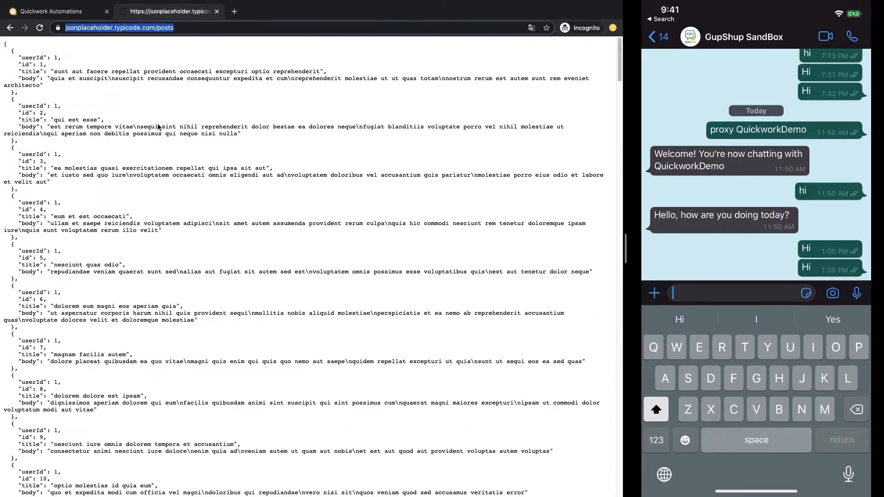
pyautogui.click(51, 13)
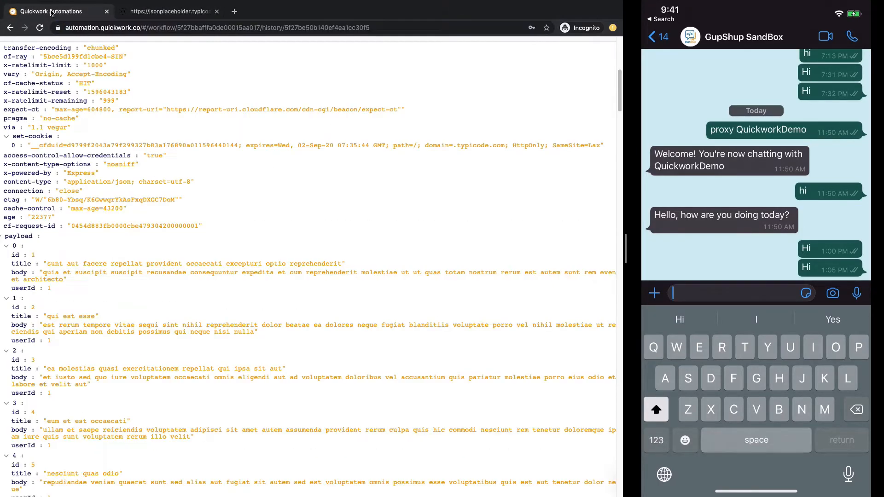
pyautogui.scroll(3, 134, 157)
pyautogui.scroll(10, 144, 243)
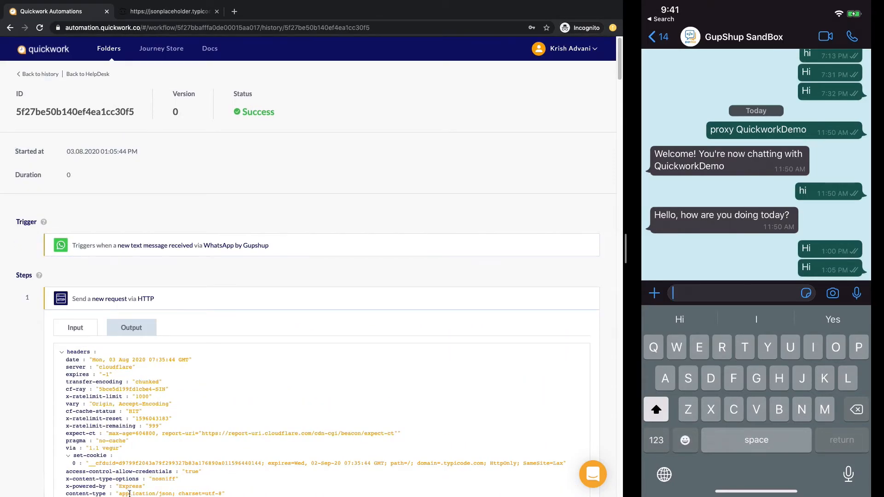
pyautogui.scroll(-5, 189, 404)
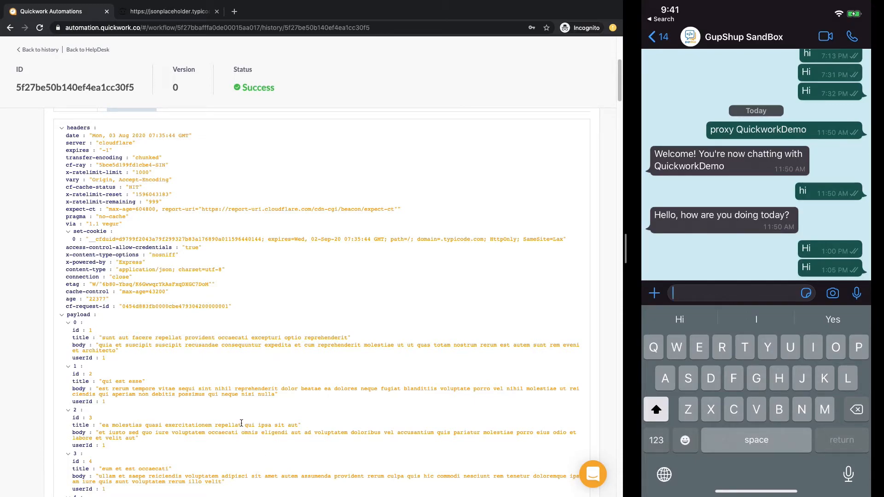
pyautogui.scroll(5, 241, 423)
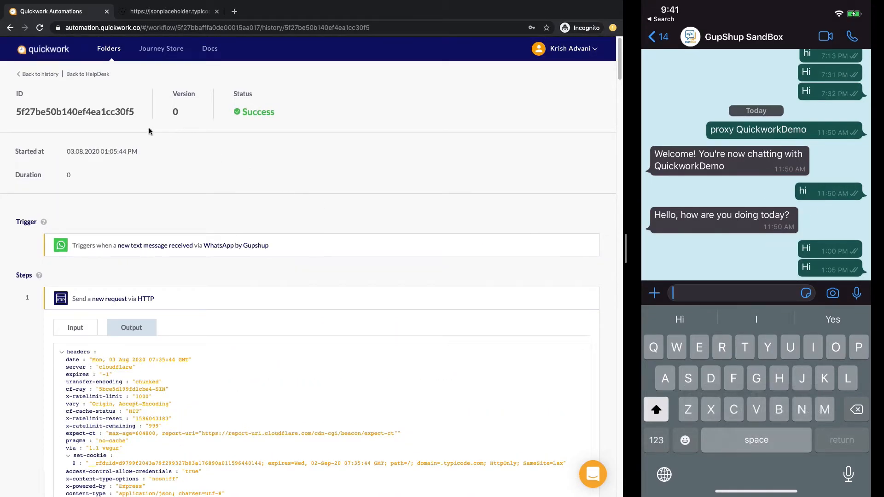
pyautogui.click(41, 73)
pyautogui.click(39, 154)
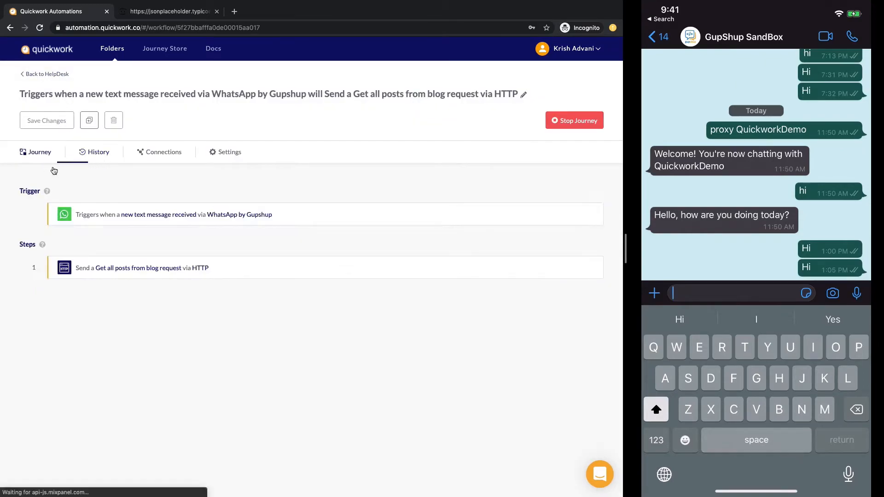
pyautogui.click(578, 121)
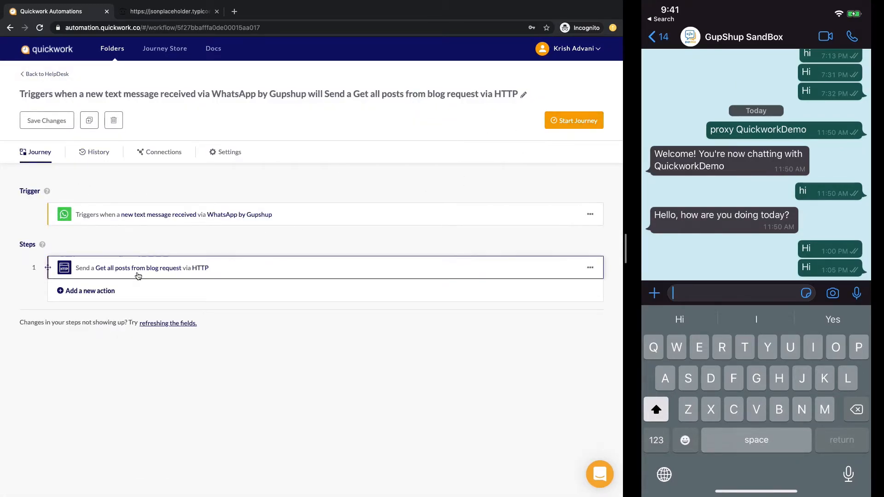
pyautogui.click(106, 291)
pyautogui.click(85, 317)
pyautogui.click(83, 297)
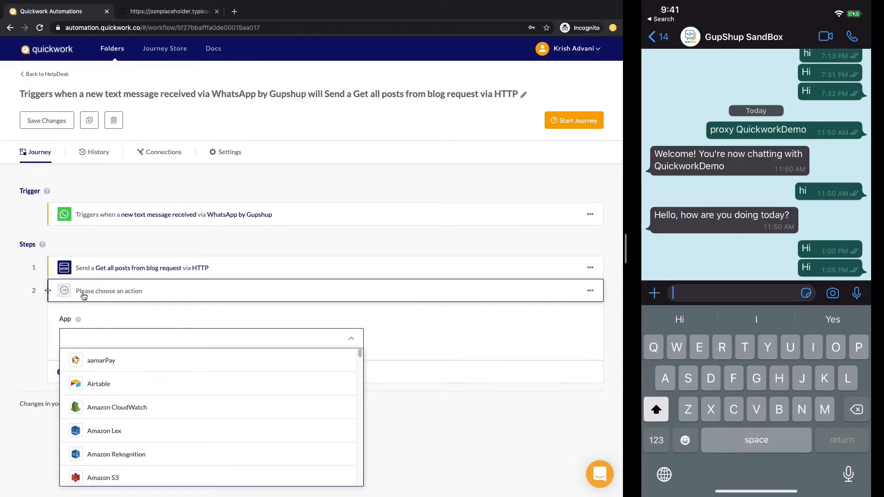
pyautogui.write('whats')
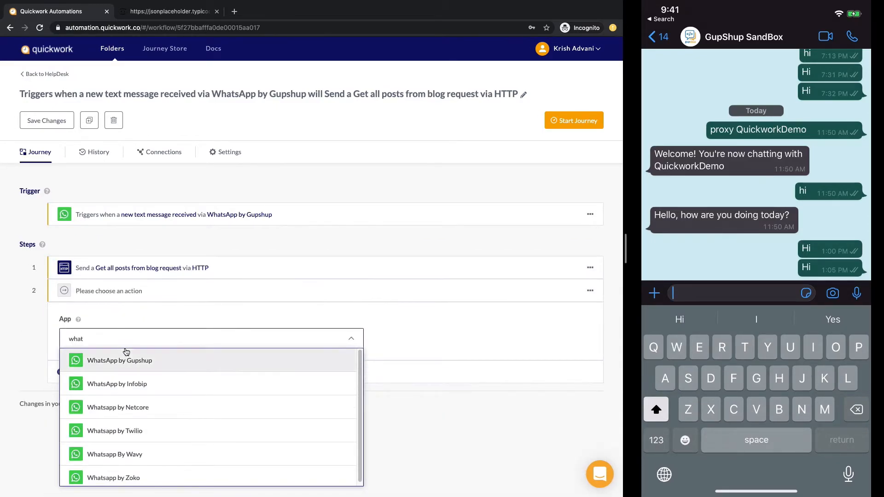
pyautogui.click(126, 358)
pyautogui.click(125, 451)
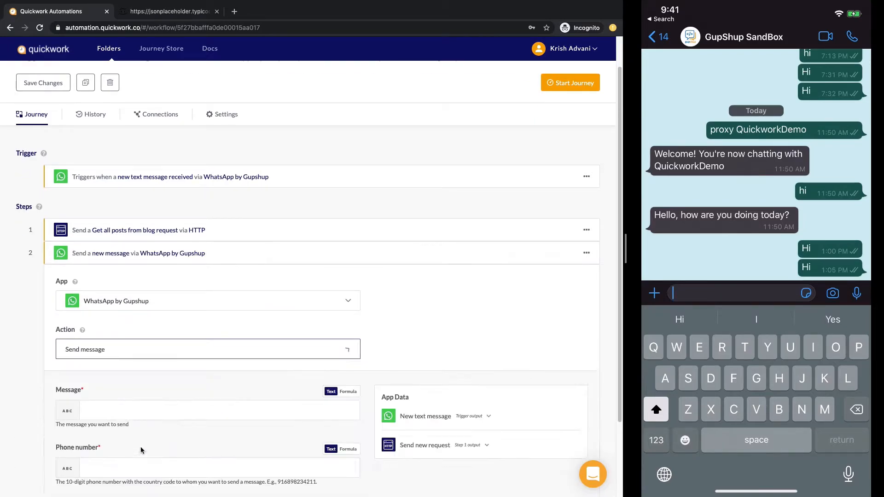
pyautogui.scroll(-1, 220, 343)
pyautogui.click(191, 318)
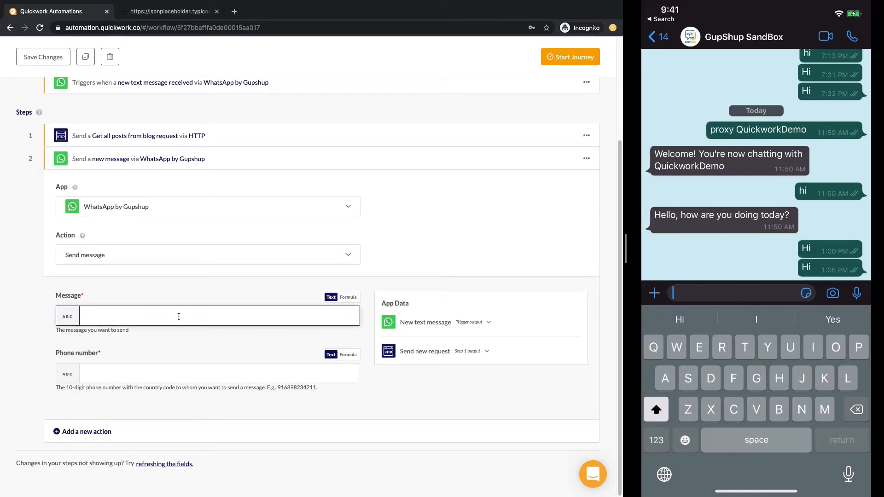
pyautogui.click(432, 352)
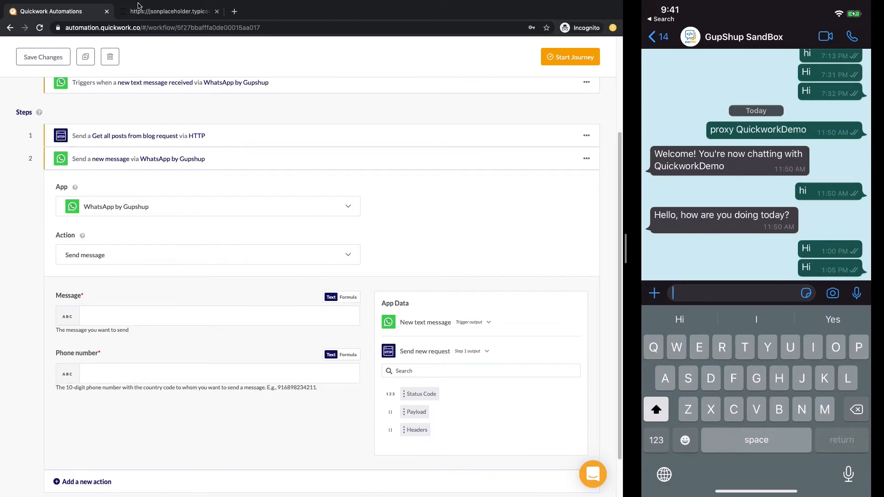
pyautogui.click(148, 12)
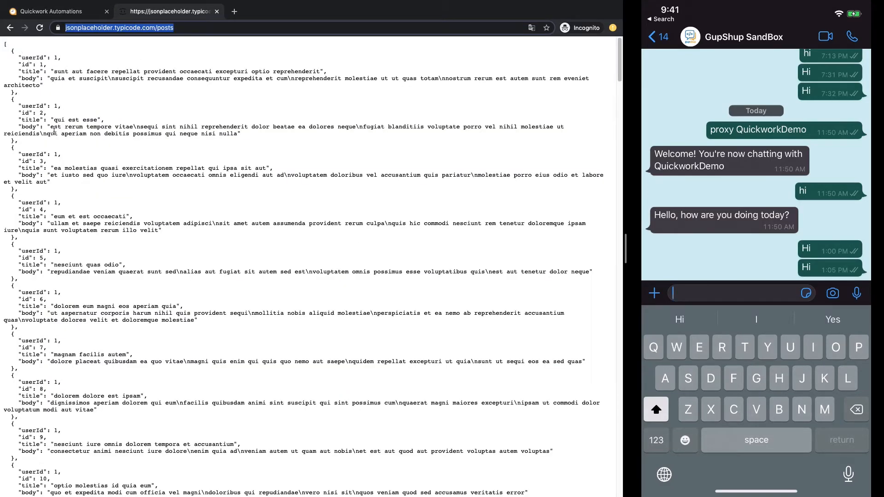
pyautogui.click(15, 4)
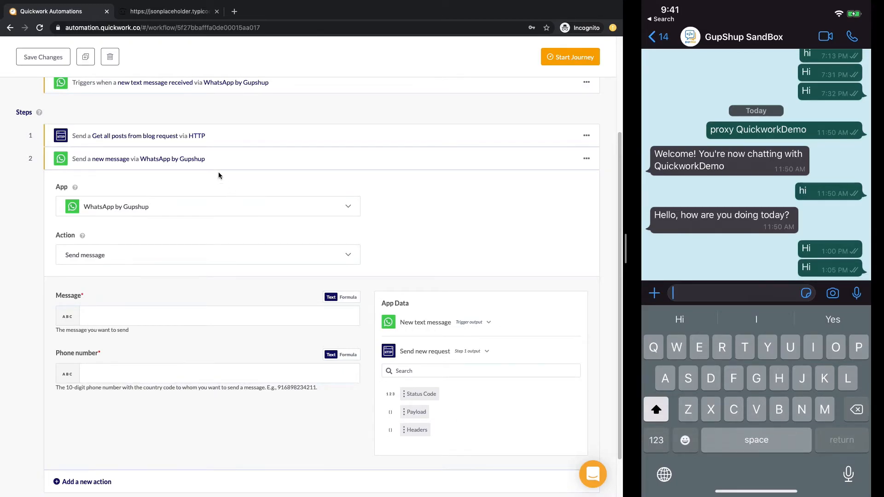
# Step: Copy the first post object from JSONPlaceholder into the Response body schema field
pyautogui.click(196, 136)
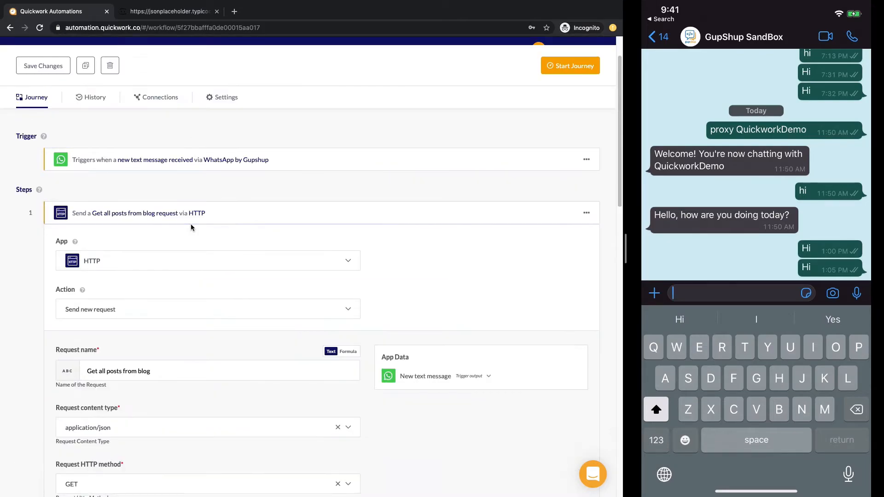
pyautogui.scroll(-15, 191, 226)
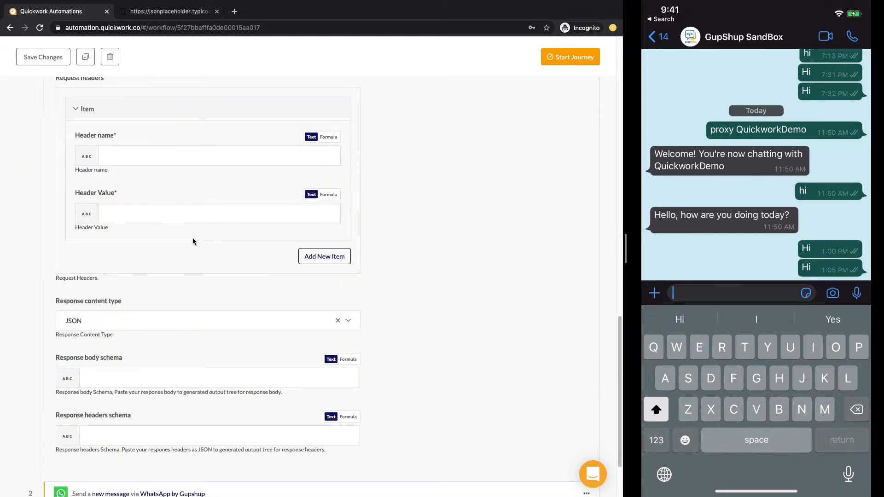
pyautogui.click(131, 377)
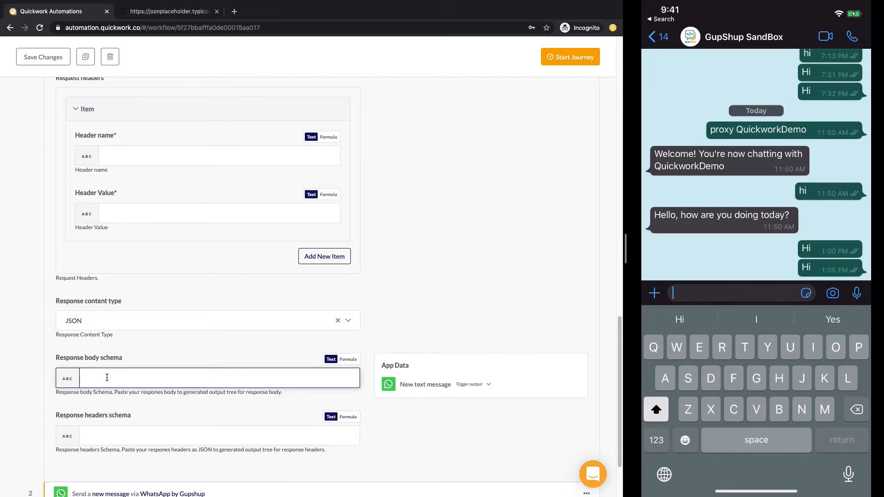
pyautogui.click(158, 11)
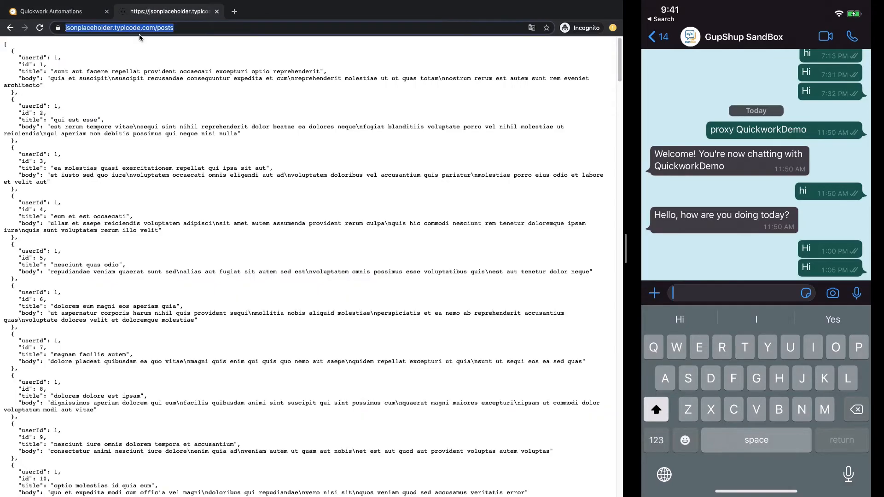
pyautogui.moveTo(28, 92); pyautogui.dragTo(0, 41)
pyautogui.hotkey('ctrl', 'c')
pyautogui.click(49, 13)
pyautogui.hotkey('ctrl', 'v')
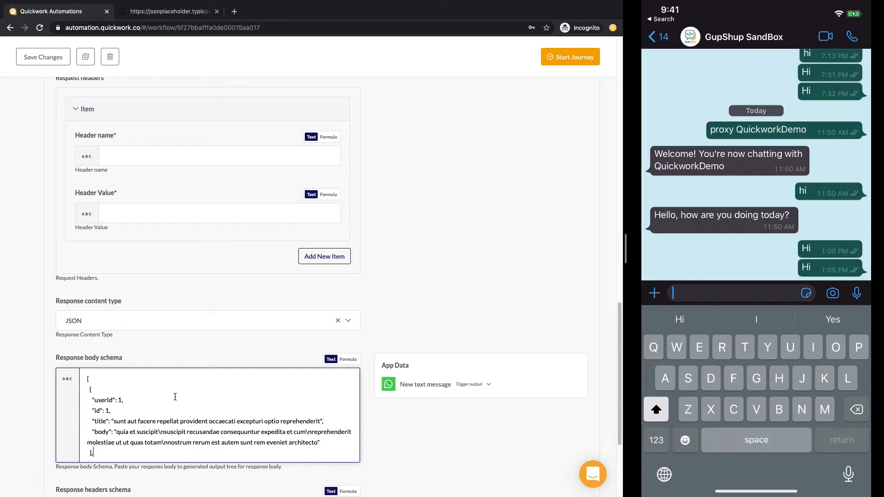
# Step: Close the schema with a ']' on a new line after the pasted object
pyautogui.scroll(-1, 175, 397)
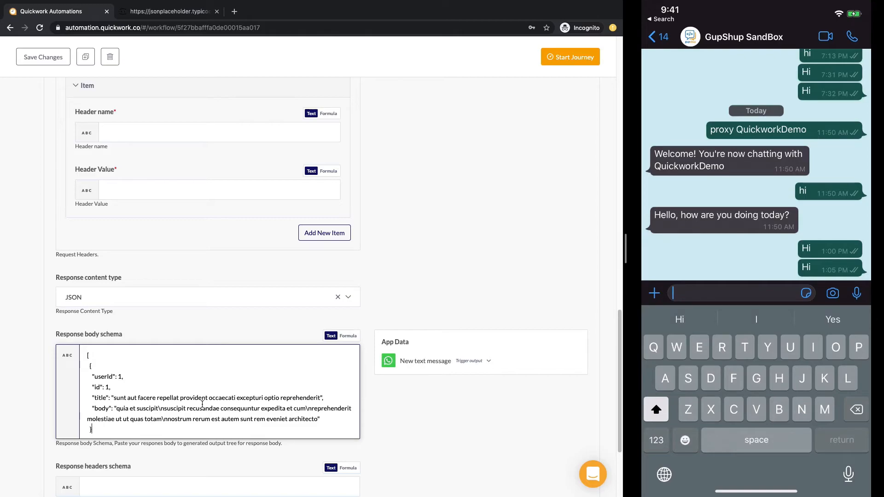
pyautogui.press('Return')
pyautogui.write('\\\\')
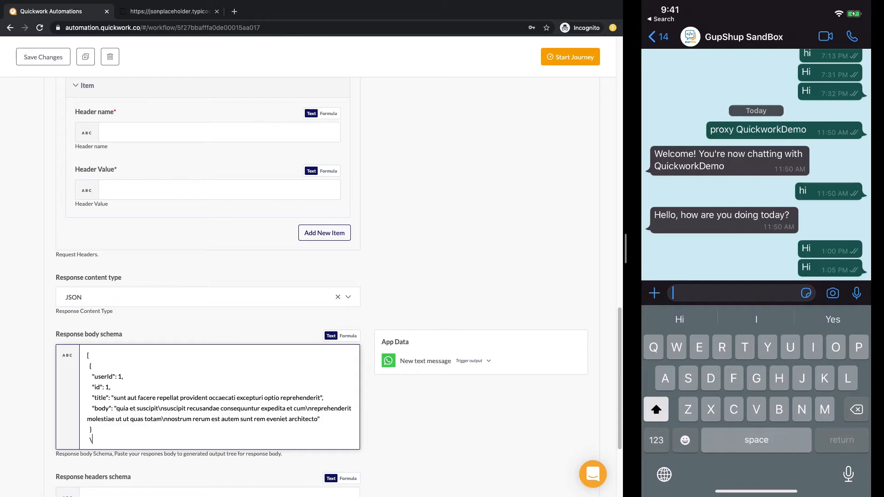
pyautogui.press('BackSpace')
pyautogui.write(']')
pyautogui.click(31, 395)
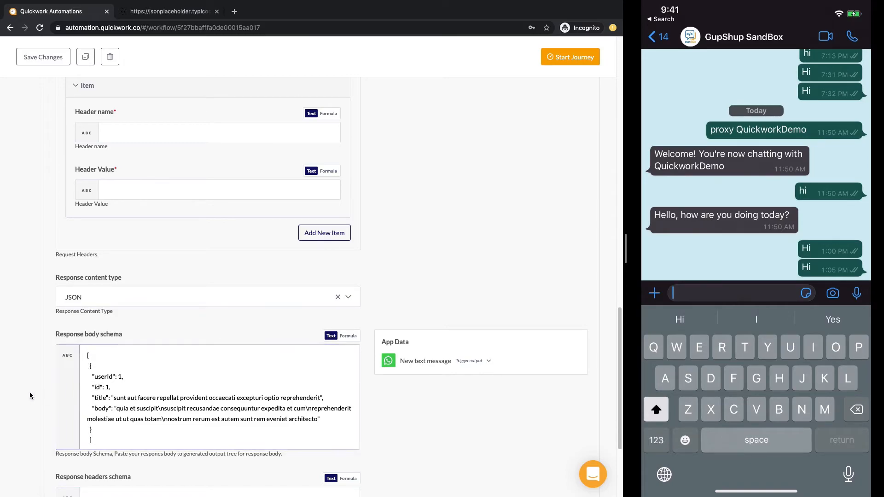
pyautogui.scroll(15, 121, 285)
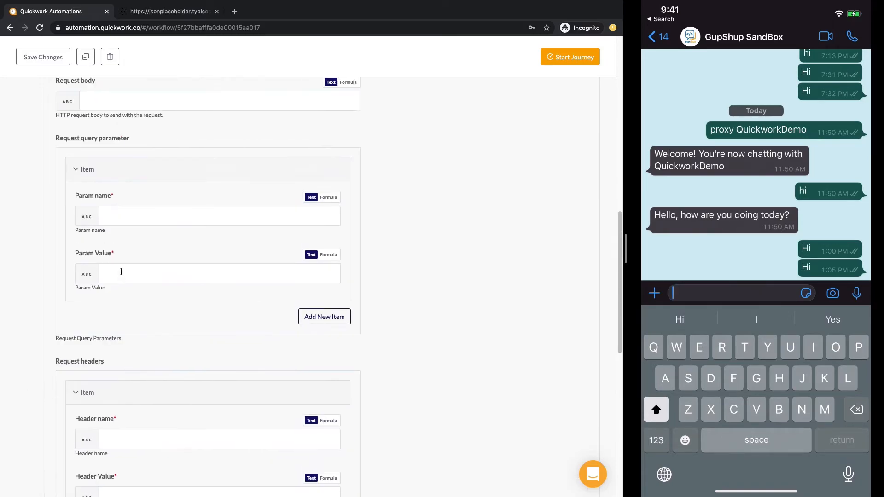
pyautogui.click(119, 268)
# Step: Set the WhatsApp reply's Phone number to the trigger's Sender Id
pyautogui.click(121, 290)
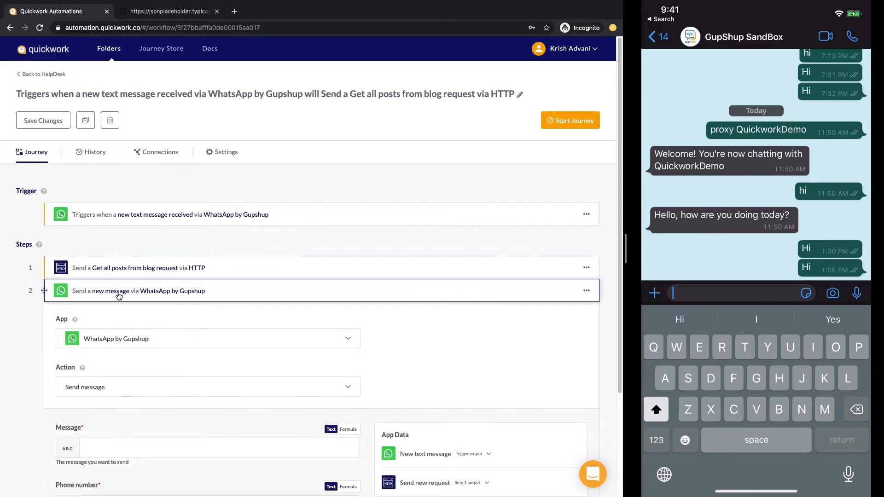
pyautogui.scroll(-3, 166, 282)
pyautogui.click(423, 355)
pyautogui.scroll(-3, 423, 356)
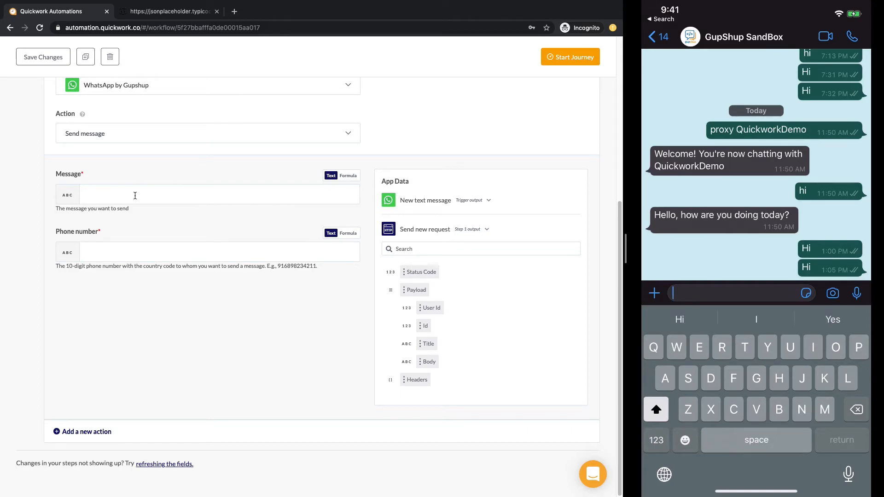
pyautogui.click(138, 256)
pyautogui.click(410, 257)
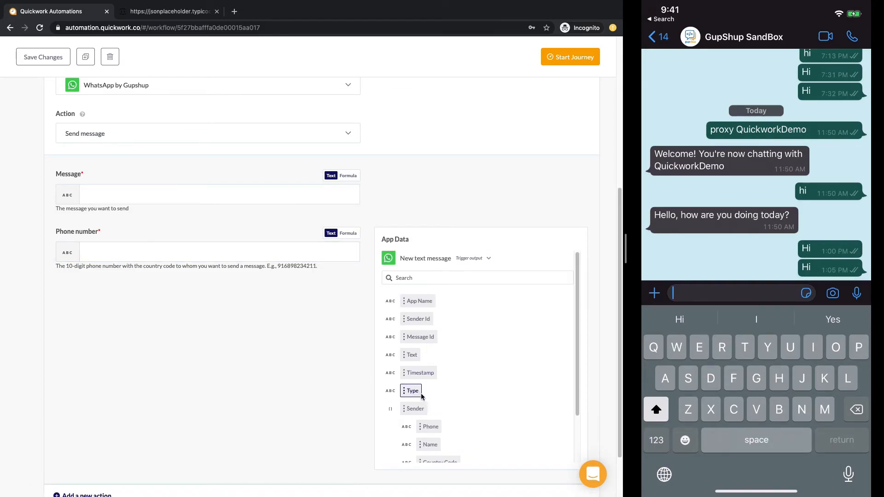
pyautogui.scroll(-1, 416, 354)
pyautogui.scroll(1, 416, 354)
pyautogui.moveTo(417, 318); pyautogui.dragTo(100, 254)
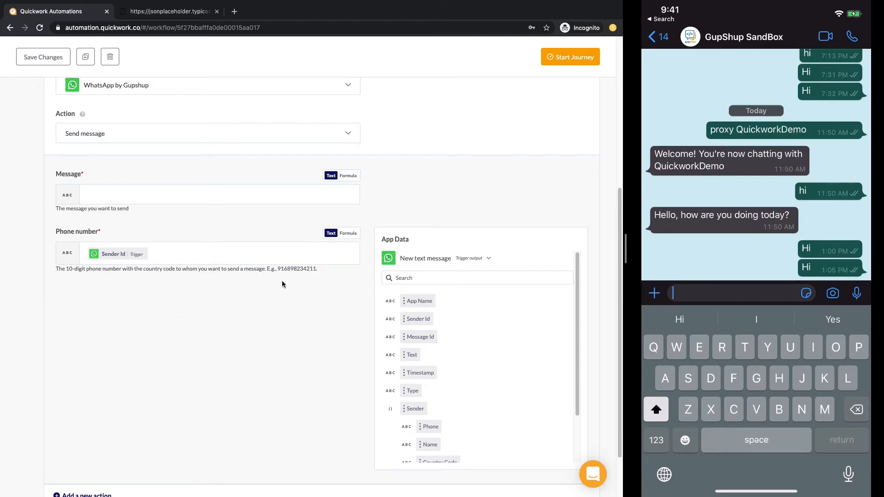
# Step: Put the post Title on the message's first line and begin an 'Author ID:' label
pyautogui.scroll(3, 431, 262)
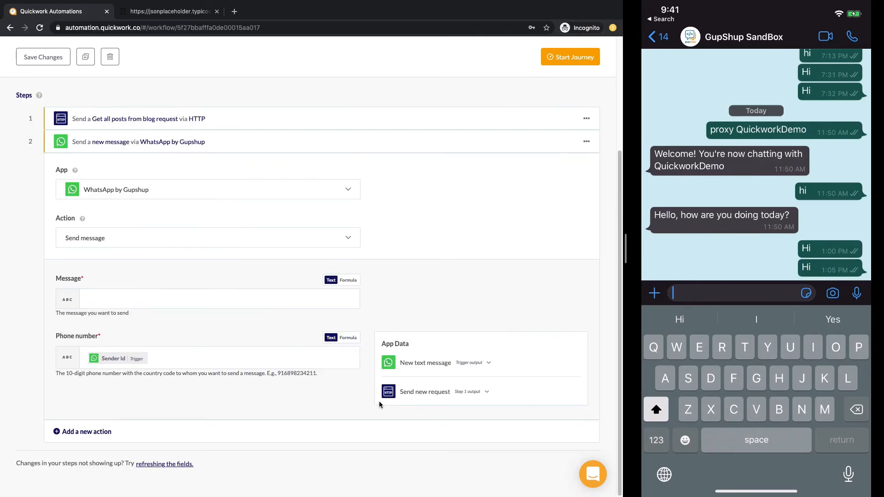
pyautogui.click(414, 348)
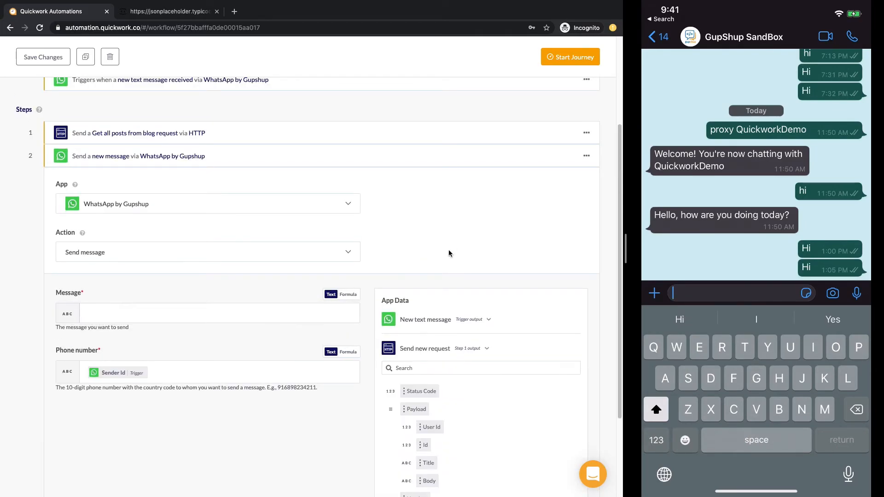
pyautogui.scroll(-3, 449, 250)
pyautogui.moveTo(430, 345); pyautogui.dragTo(136, 194)
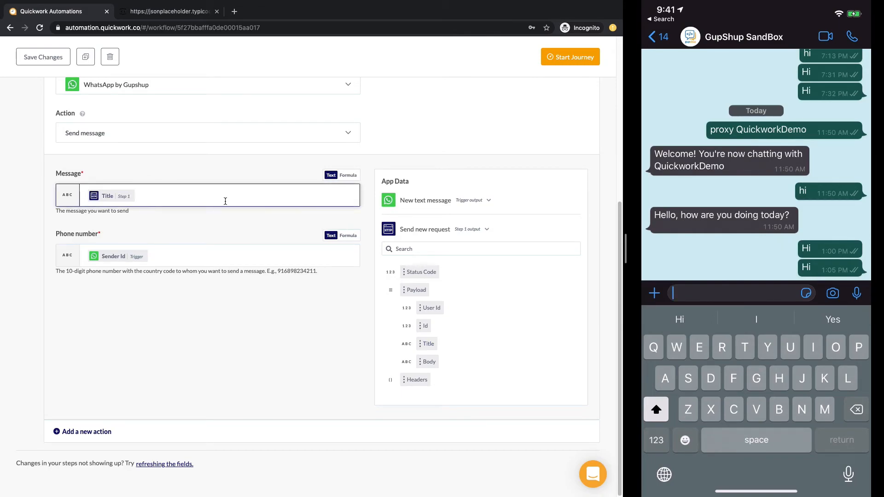
pyautogui.press('Return')
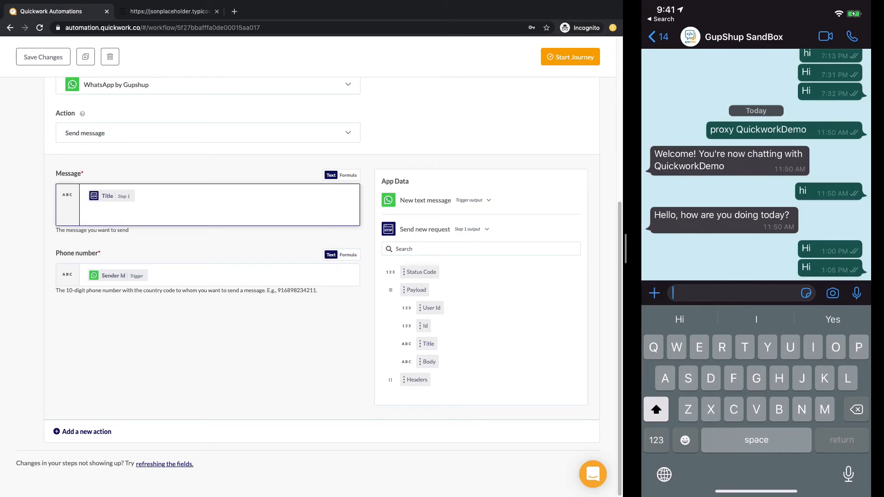
pyautogui.write('Author ID:')
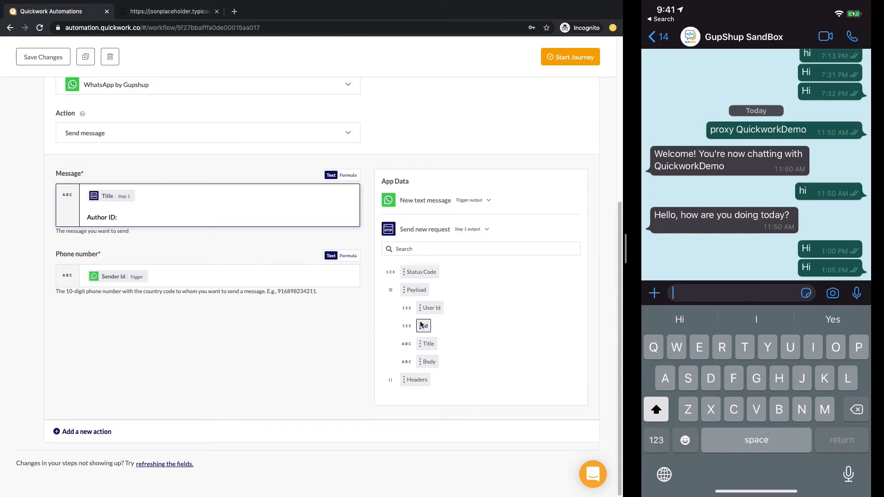
# Step: Add User Id after 'Author ID:' and a 'Body:' line with the post Body
pyautogui.moveTo(422, 325); pyautogui.dragTo(231, 218)
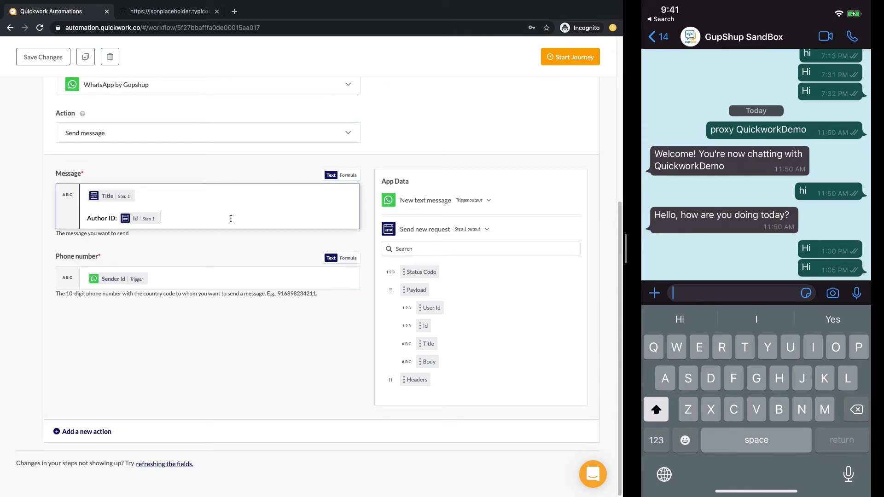
pyautogui.press('super+alt+i')
pyautogui.press('super+alt+i')
pyautogui.press('BackSpace')
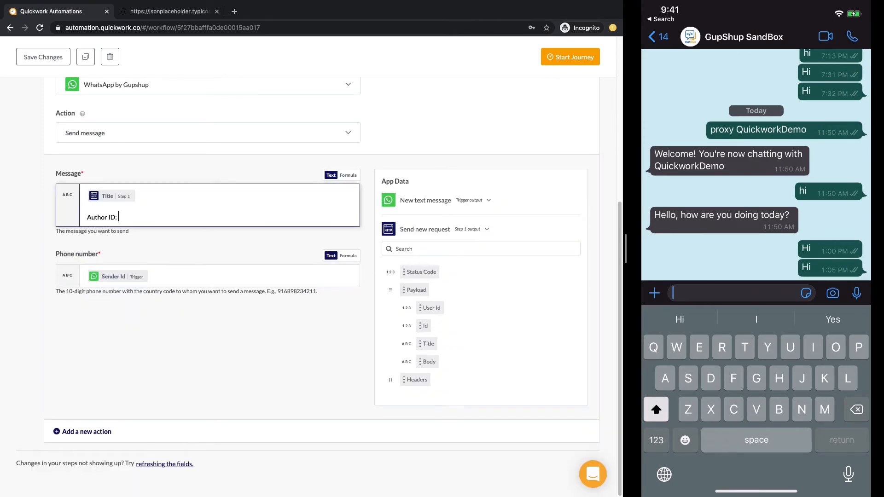
pyautogui.moveTo(428, 307); pyautogui.dragTo(231, 219)
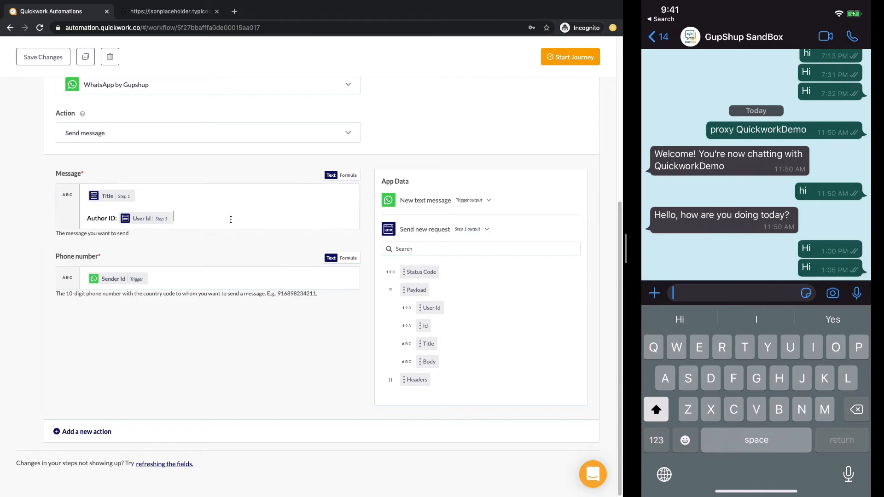
pyautogui.press('Return')
pyautogui.write('Body:')
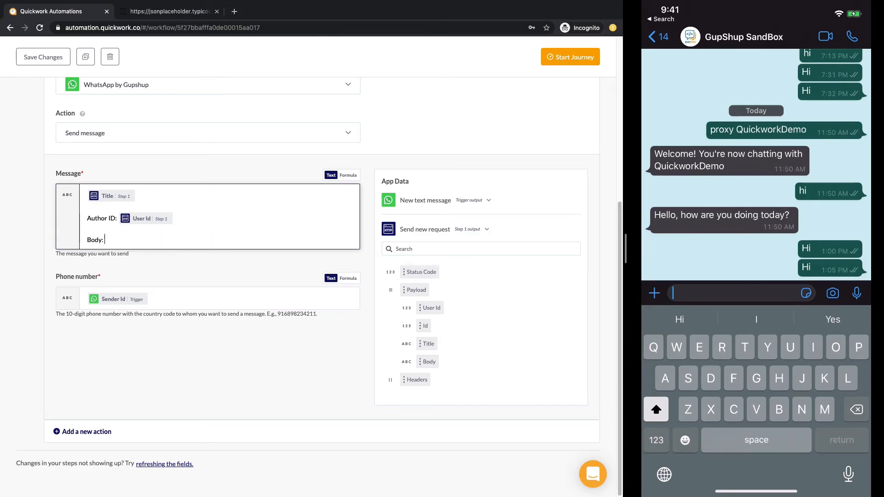
pyautogui.moveTo(428, 362); pyautogui.dragTo(207, 353)
pyautogui.scroll(4, 217, 231)
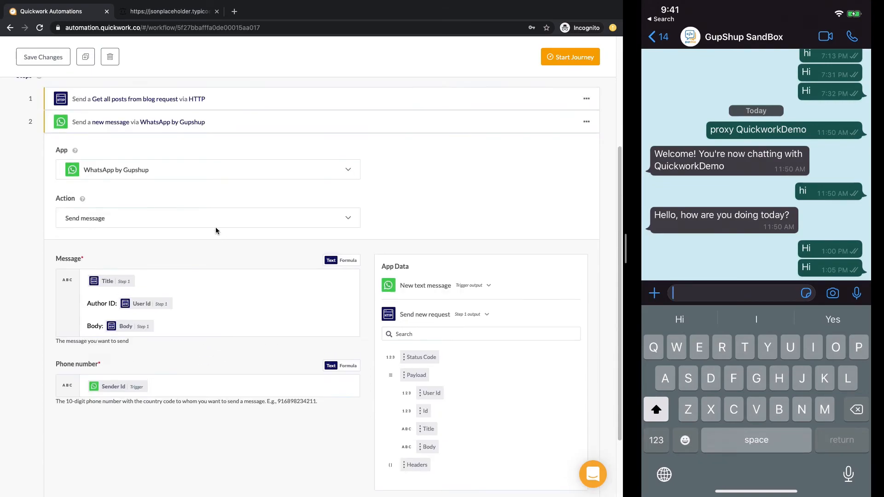
# Step: Start the journey, confirm the post reply arrives on the phone, then stop it
pyautogui.click(204, 197)
pyautogui.click(548, 122)
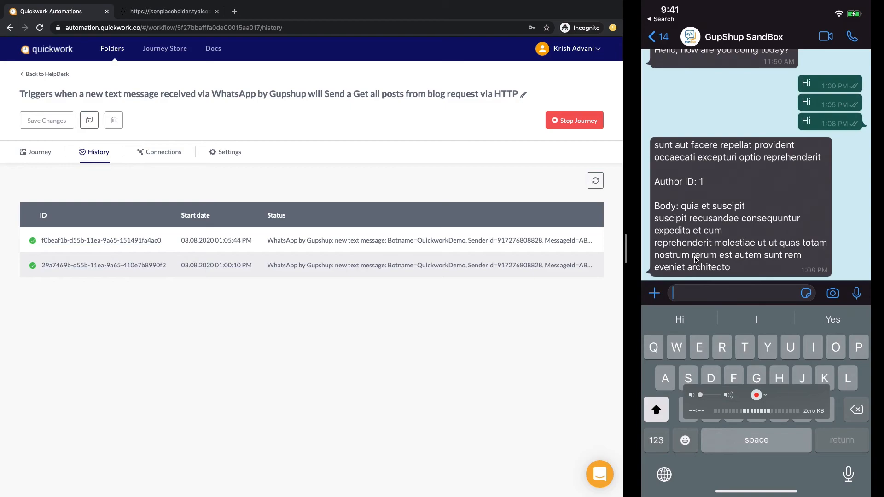
pyautogui.click(37, 152)
pyautogui.click(578, 121)
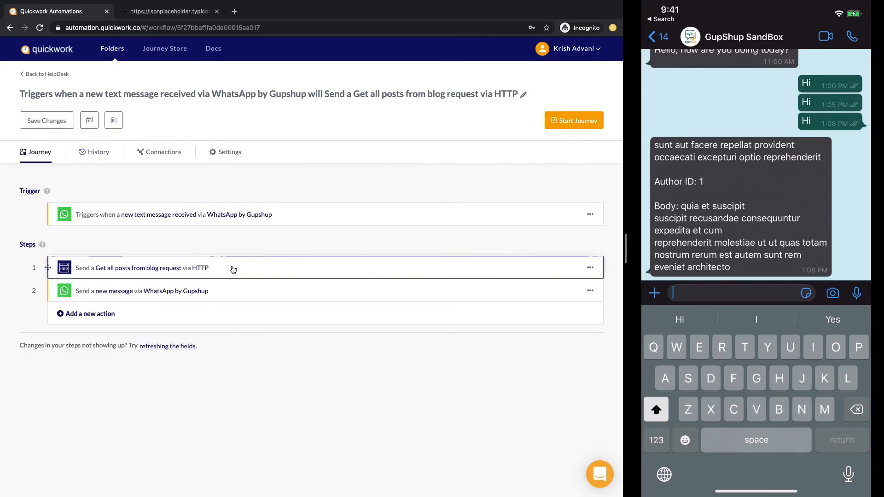
pyautogui.click(233, 270)
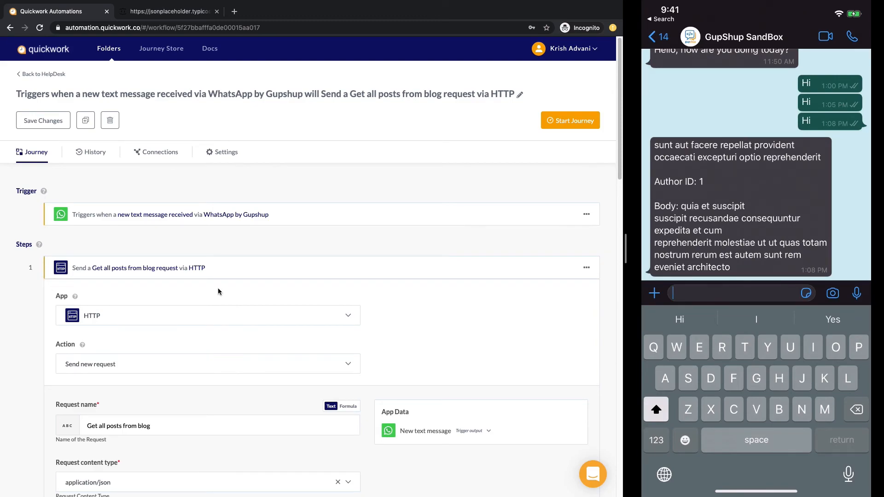
pyautogui.scroll(-6, 217, 290)
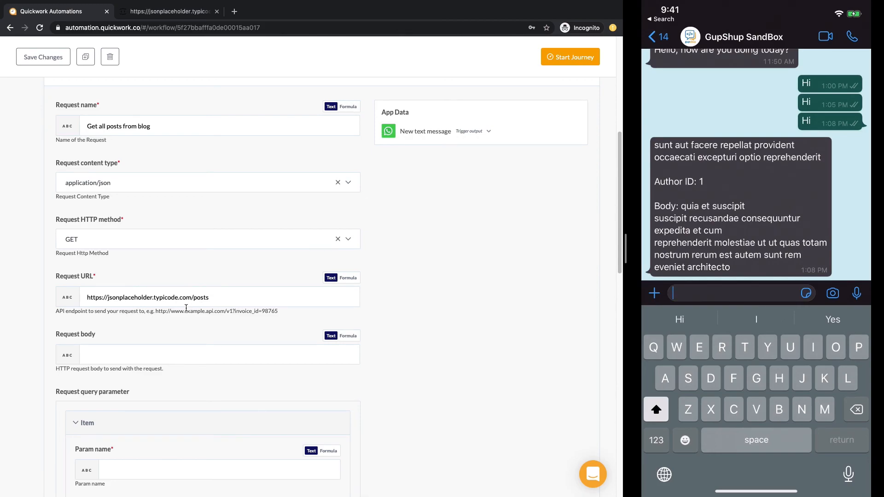
pyautogui.scroll(-8, 186, 308)
pyautogui.scroll(-7, 186, 309)
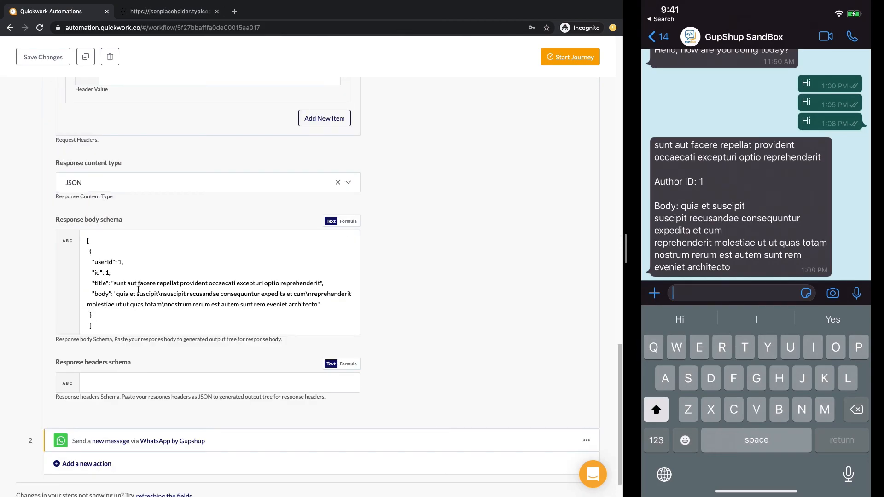